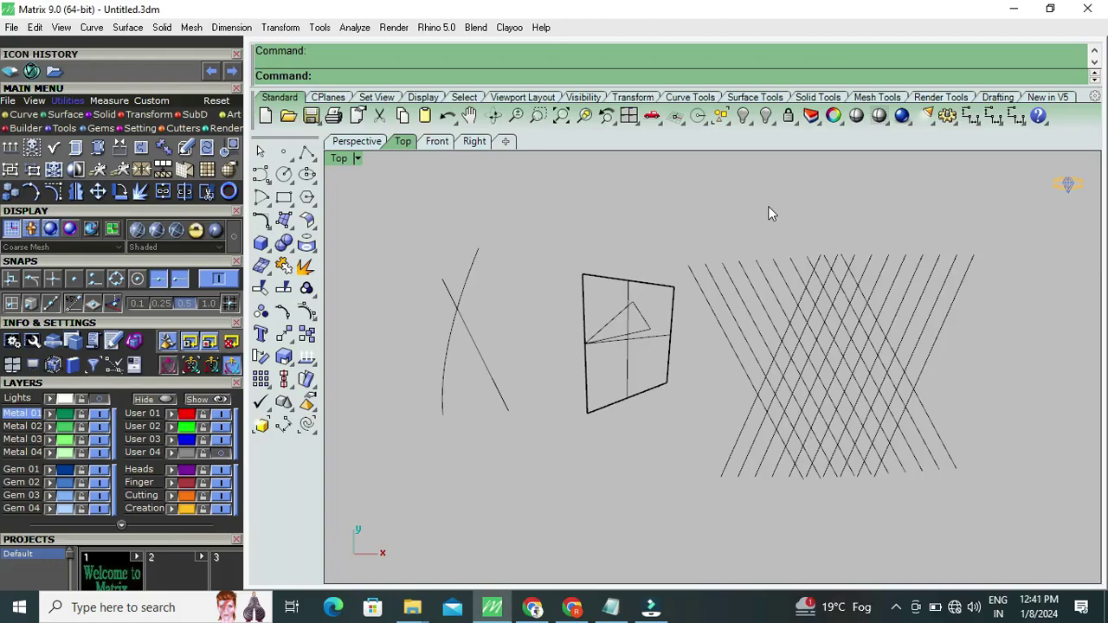
Try selecting the diagonal line and the arc, then clear the selection
scroll(697, 394, down, 3)
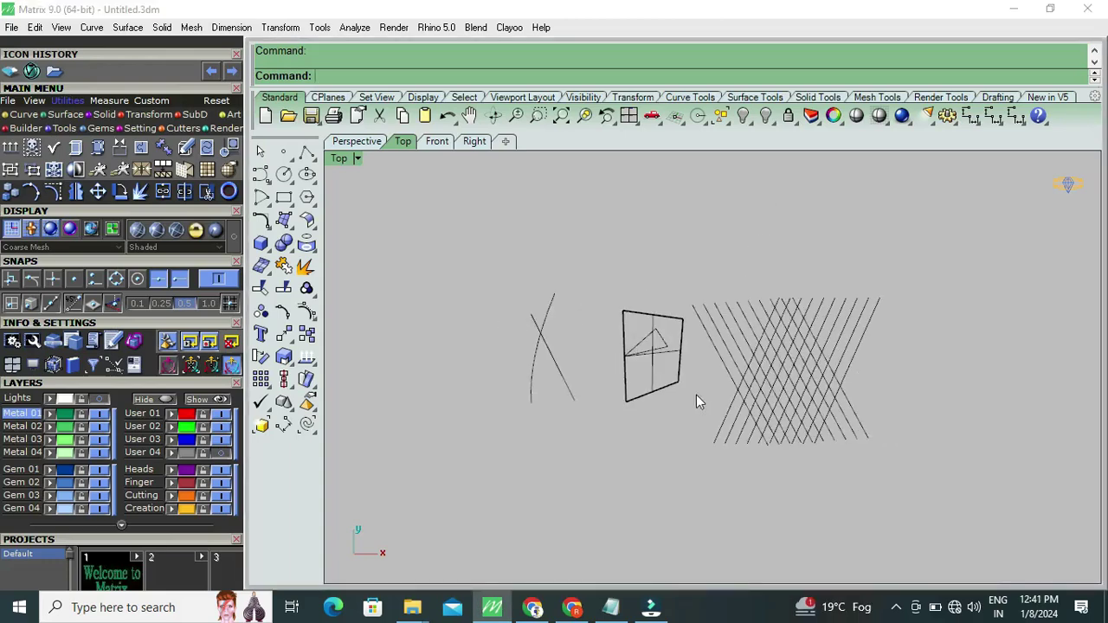
scroll(683, 377, up, 3)
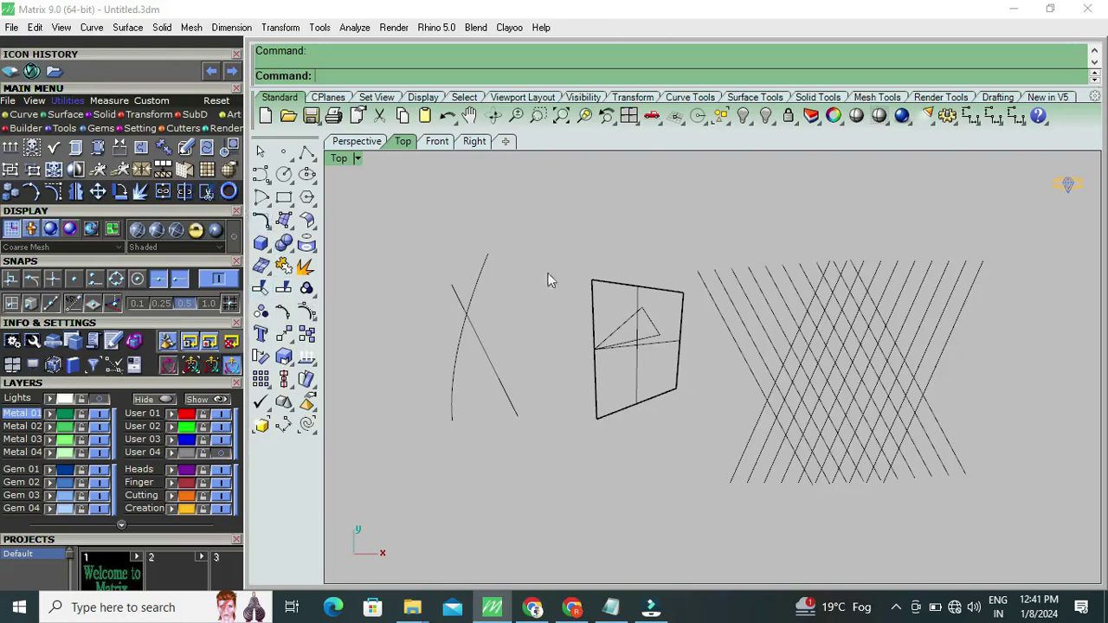
scroll(586, 309, down, 2)
scroll(511, 312, up, 2)
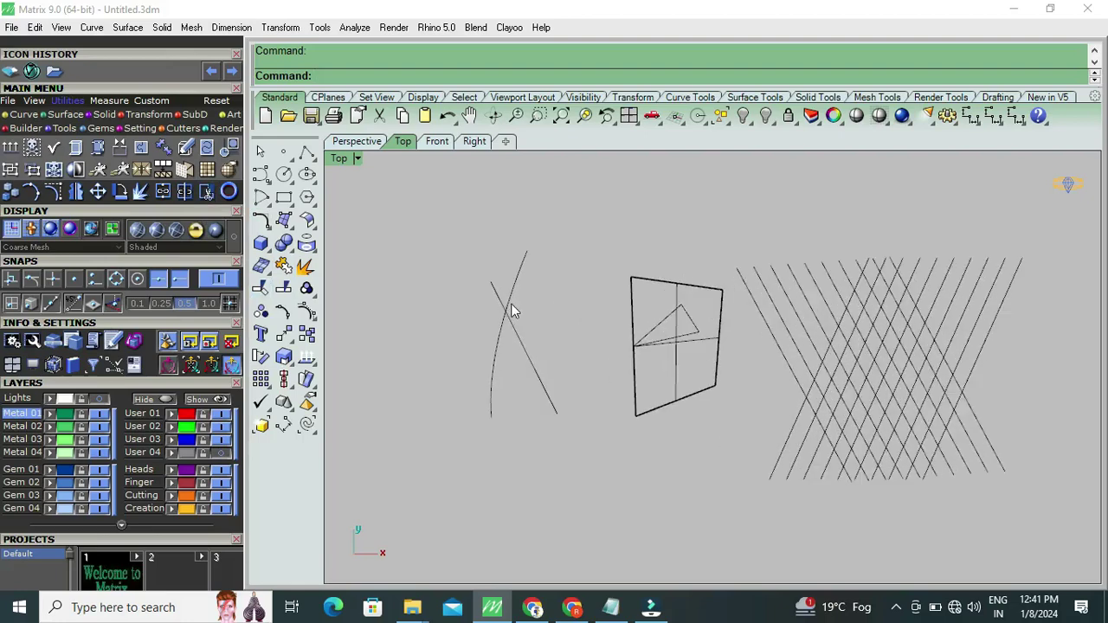
click(513, 344)
click(556, 322)
click(495, 339)
click(563, 314)
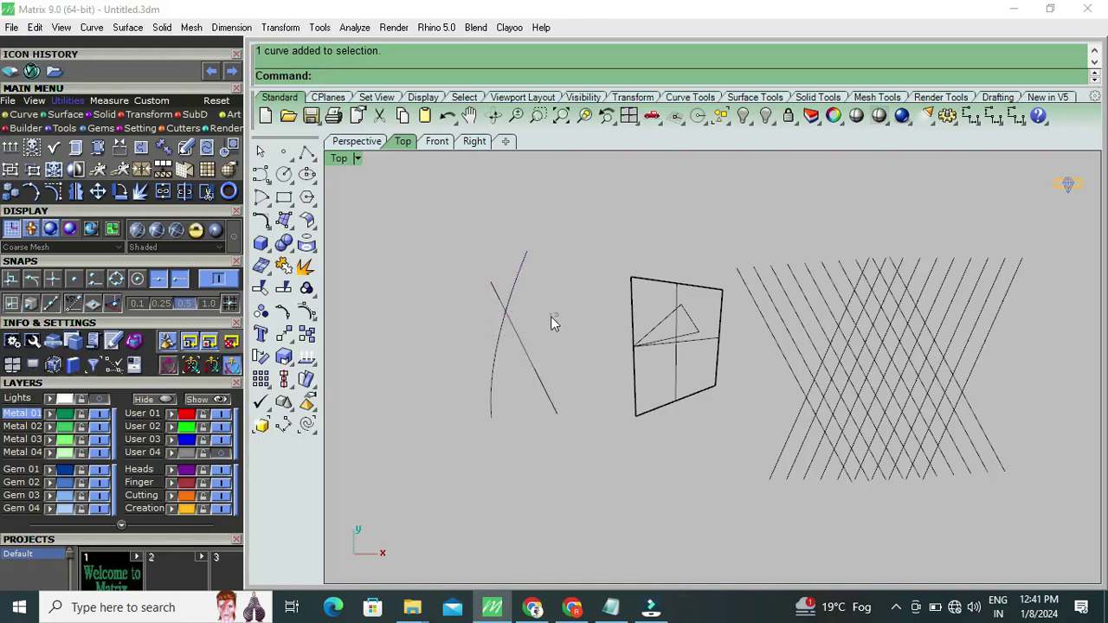
drag(524, 334, 487, 329)
drag(498, 335, 491, 336)
click(523, 297)
Window-select both crossing curves as cutting edges
scroll(488, 286, up, 5)
drag(616, 325, 457, 358)
scroll(513, 339, down, 2)
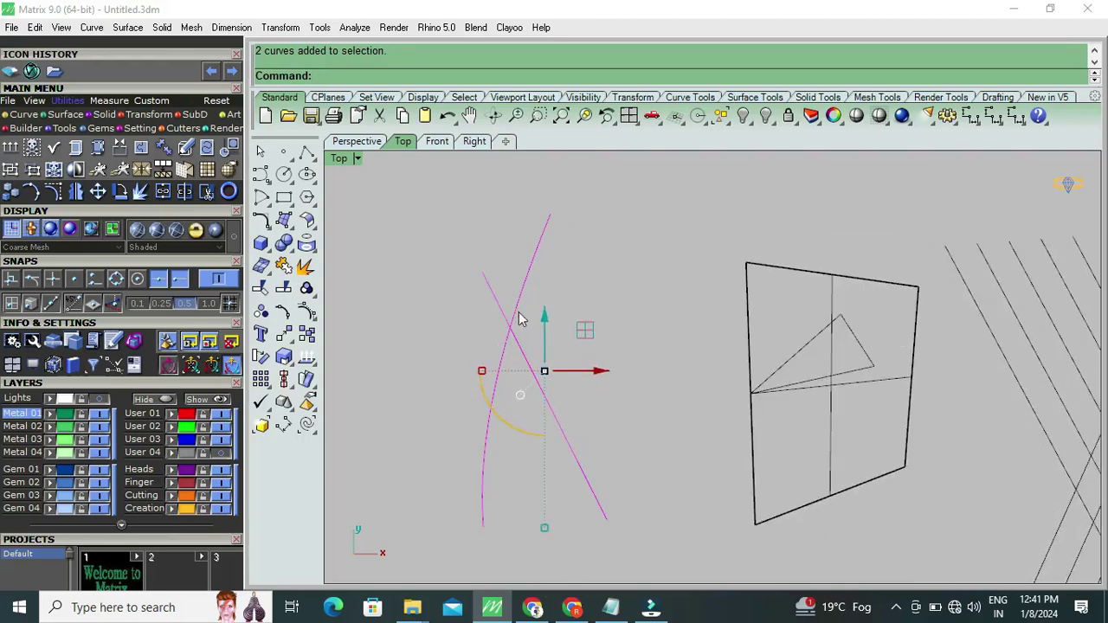
click(589, 321)
drag(503, 350, 502, 351)
Trim the arc's upper end and the diagonal line's upper tip, then undo that trim
click(205, 196)
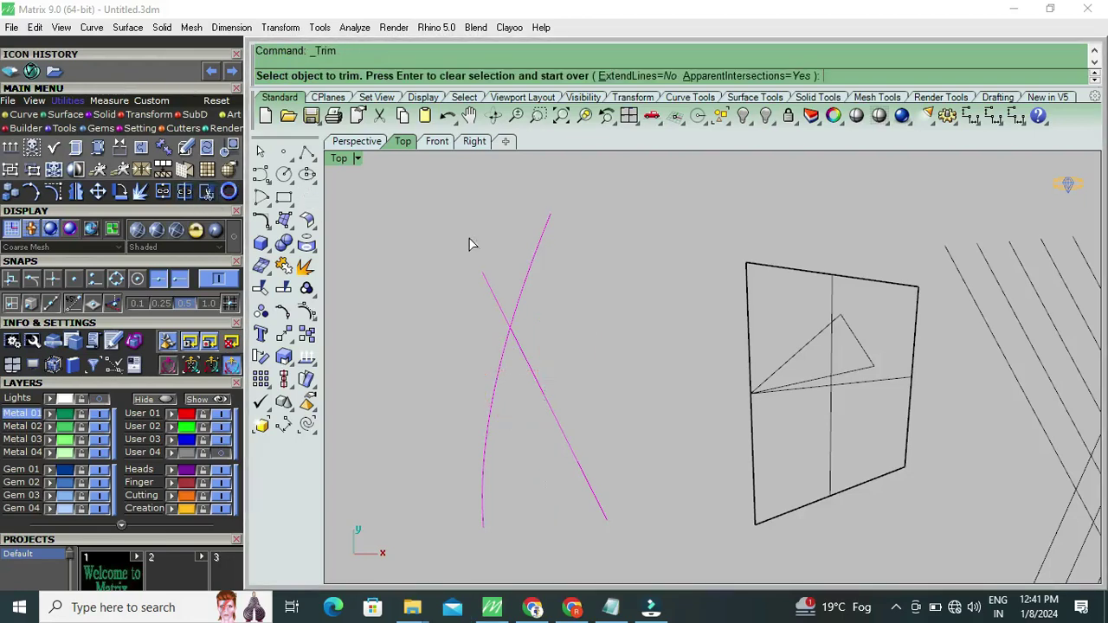
click(527, 294)
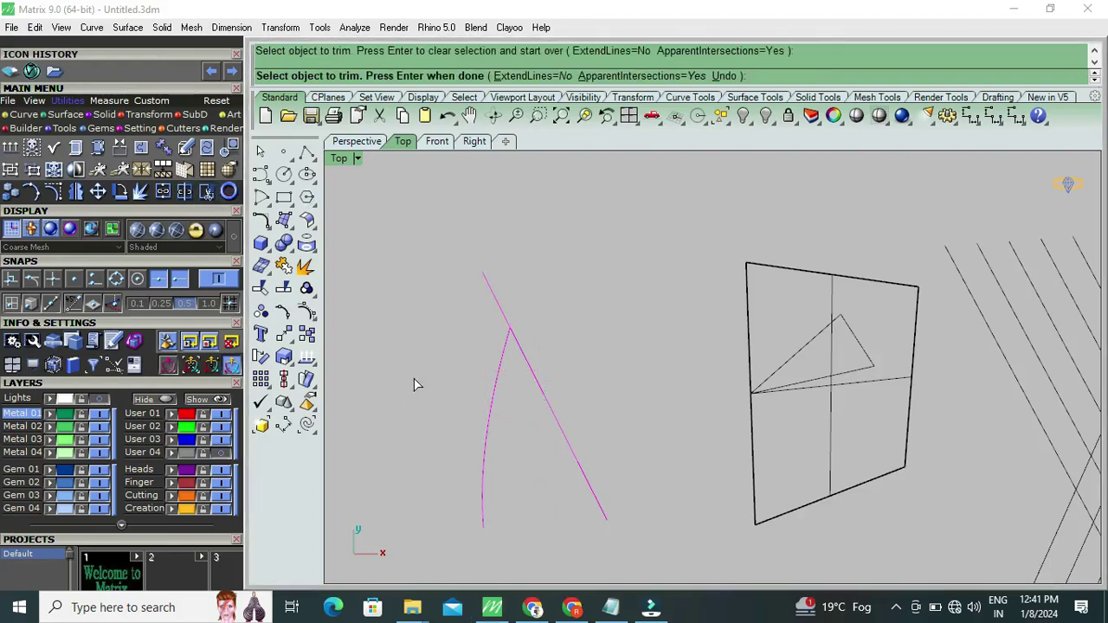
scroll(414, 381, down, 3)
scroll(425, 382, up, 1)
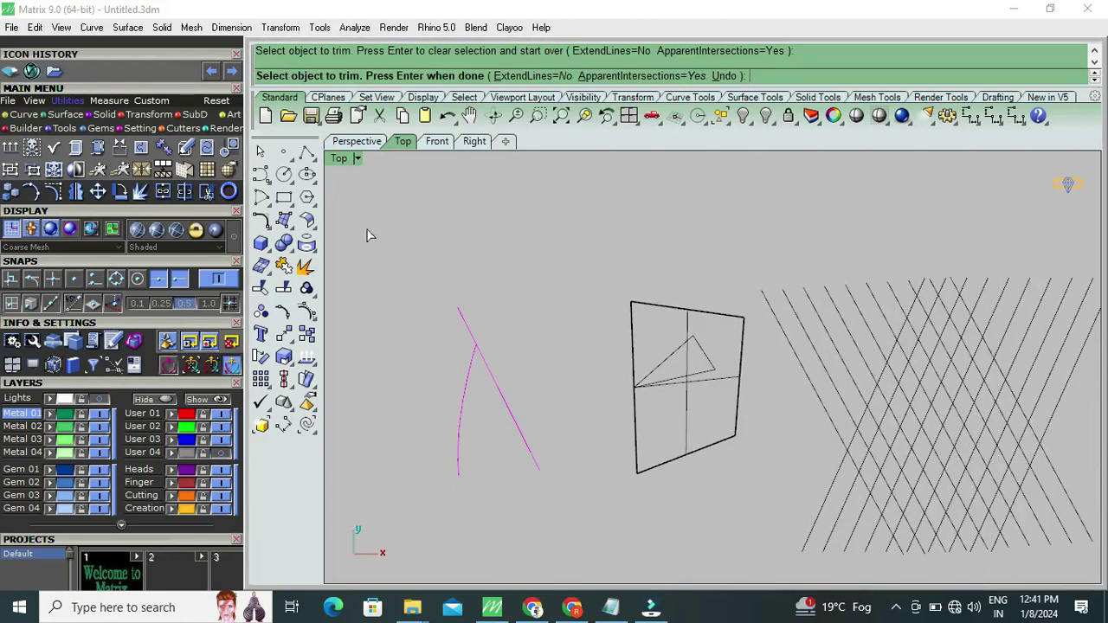
click(463, 322)
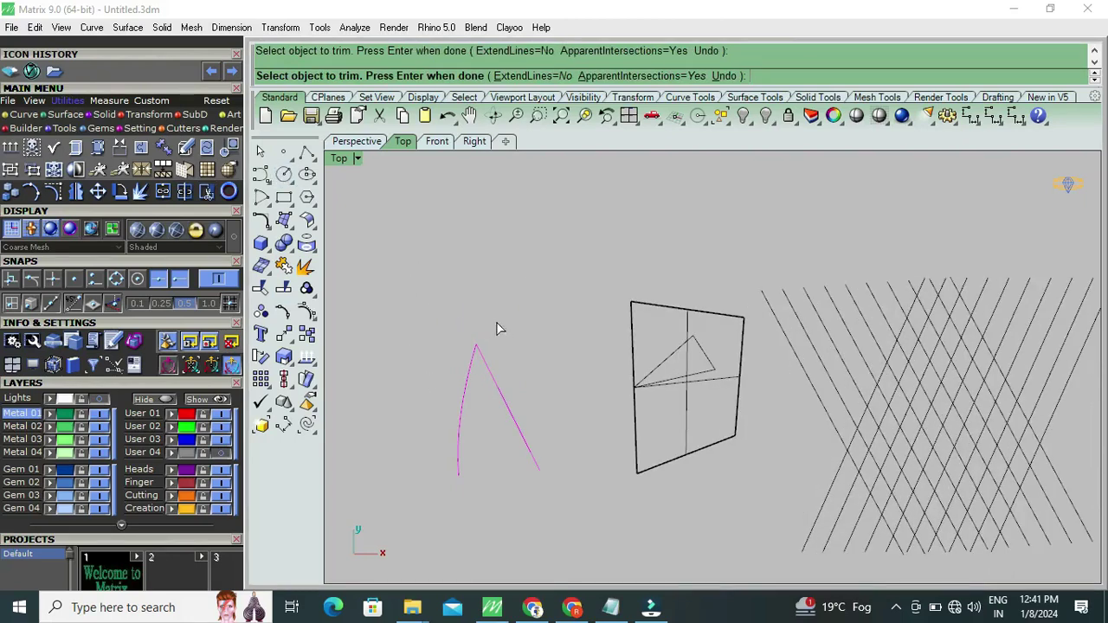
key(Escape)
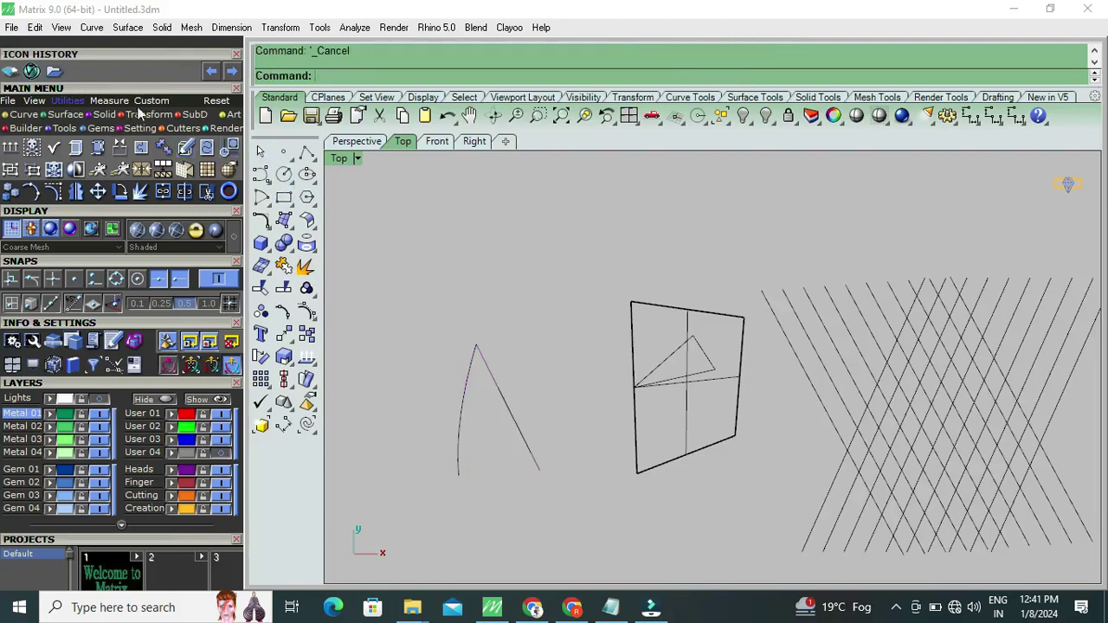
key(ctrl+z)
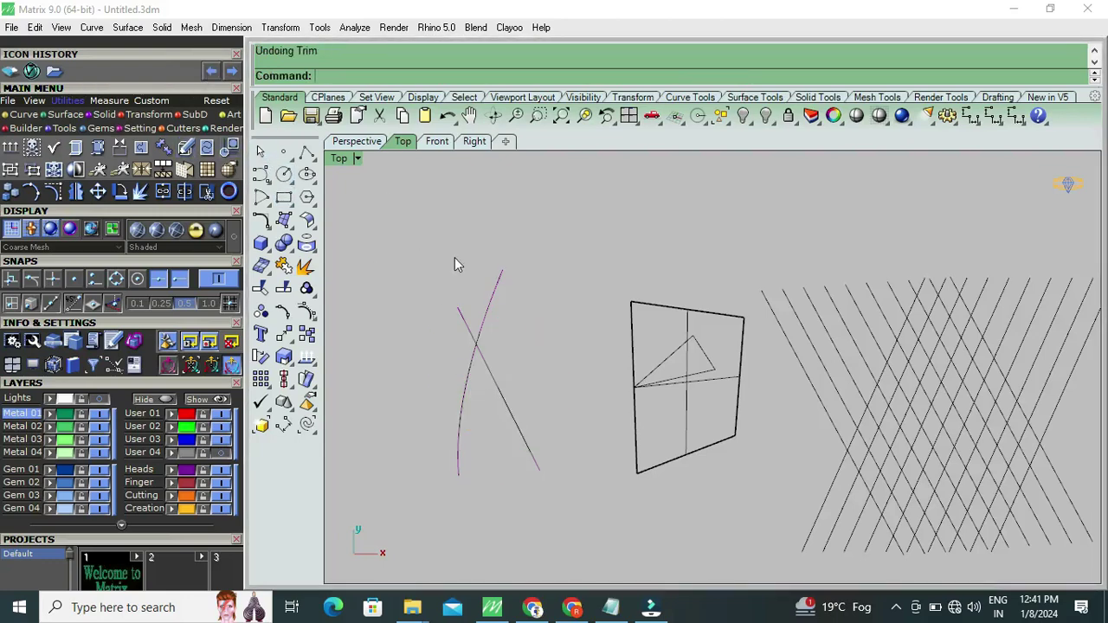
Using the diagonal line as the cutter, trim away the arc above it
scroll(465, 450, down, 2)
scroll(477, 443, up, 3)
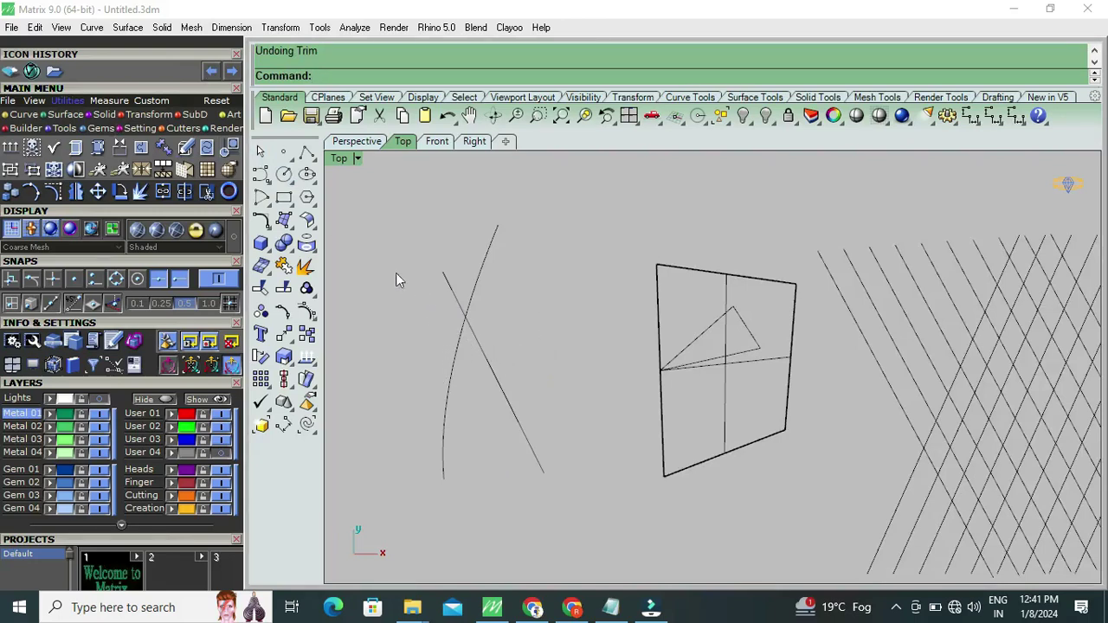
click(476, 341)
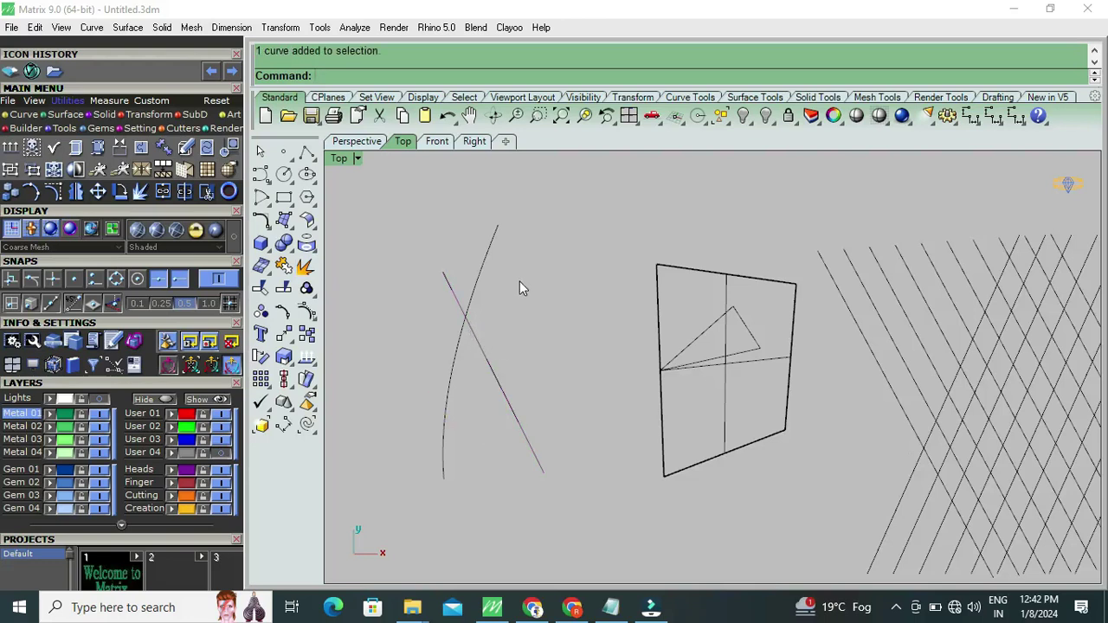
click(477, 345)
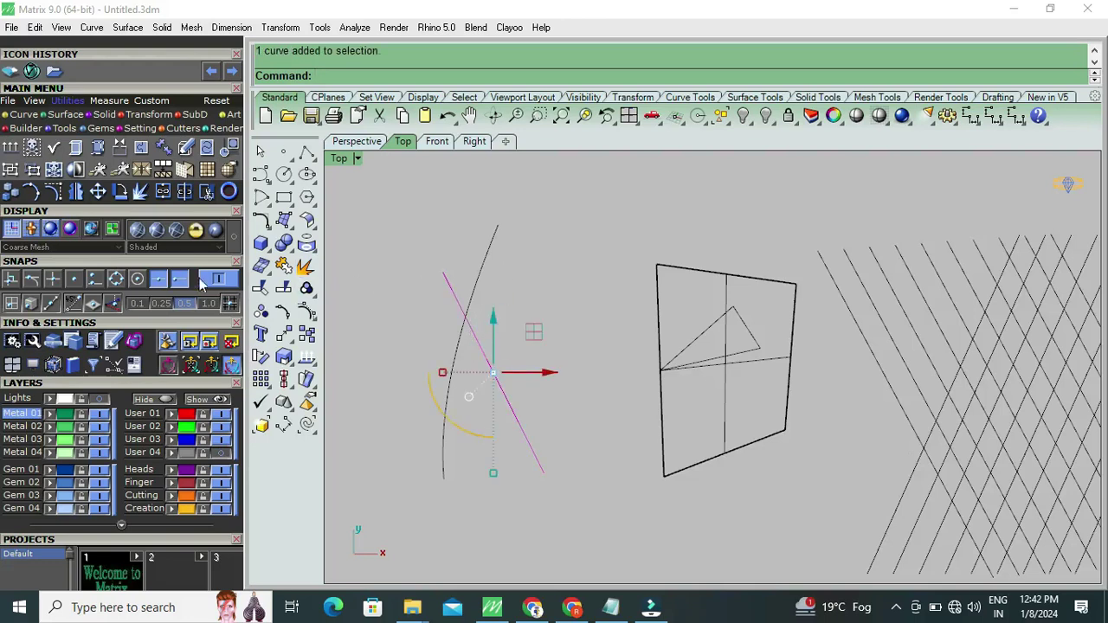
click(206, 191)
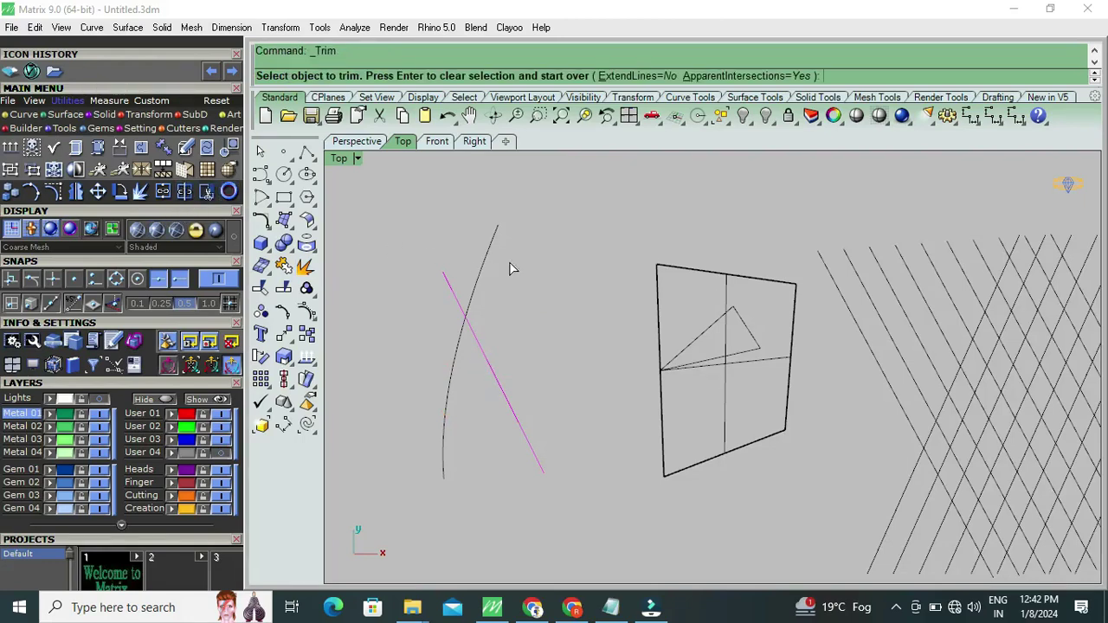
click(482, 273)
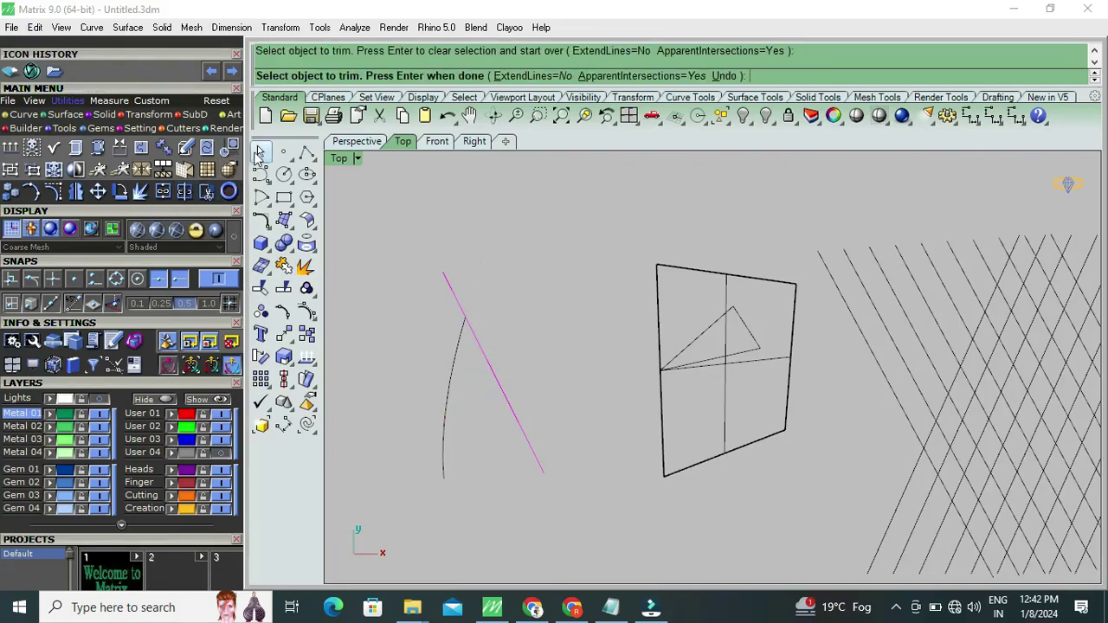
click(263, 152)
click(415, 191)
End the command and clear the selection, briefly selecting the planar surface
scroll(416, 273, down, 3)
scroll(521, 299, up, 5)
key(Escape)
click(529, 292)
click(552, 215)
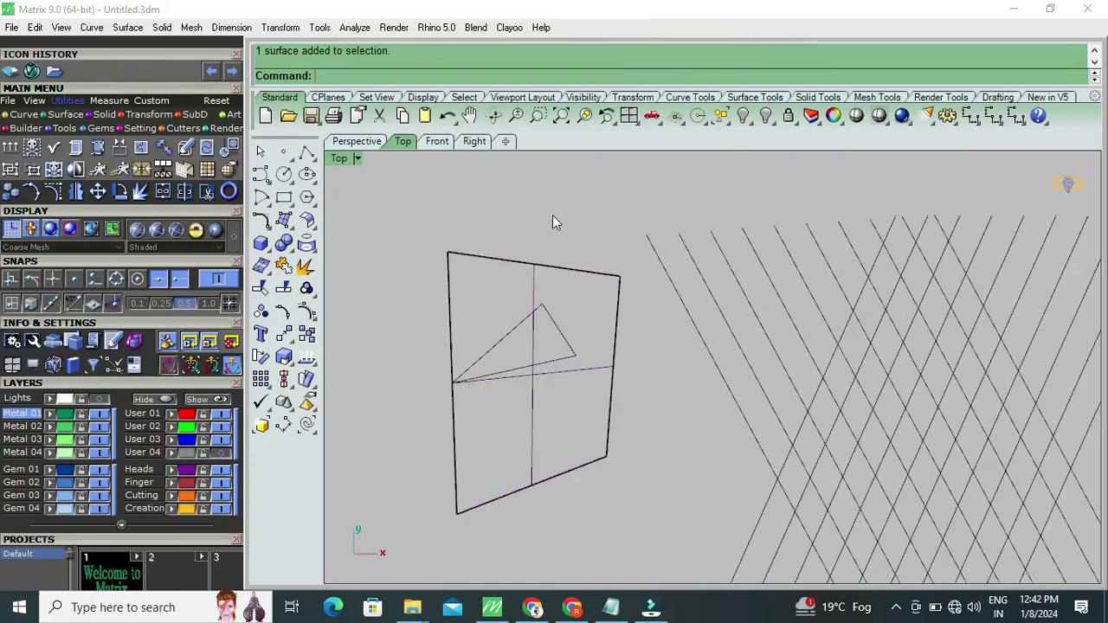
scroll(520, 286, down, 3)
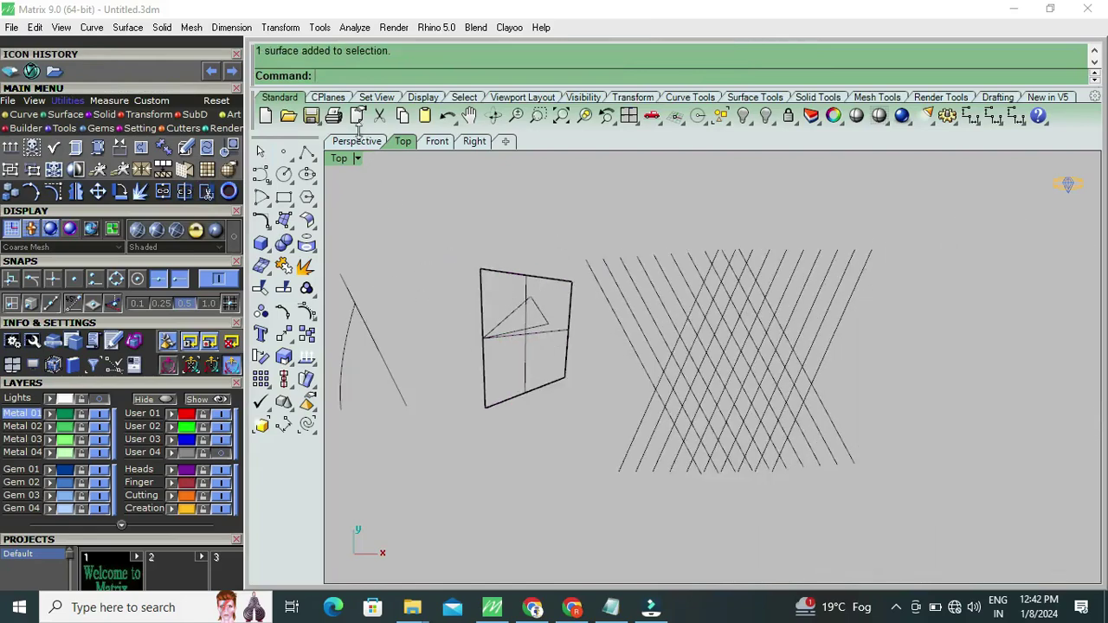
Switch to perspective and back to top view, checking the triangle curve's selection
click(360, 142)
scroll(679, 345, up, 5)
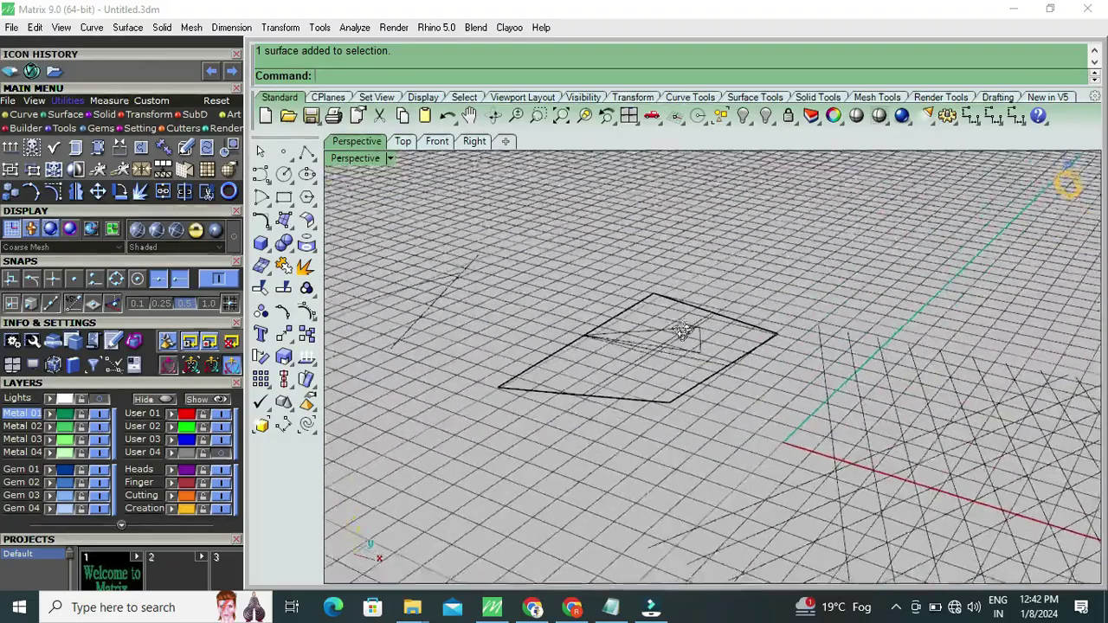
click(403, 142)
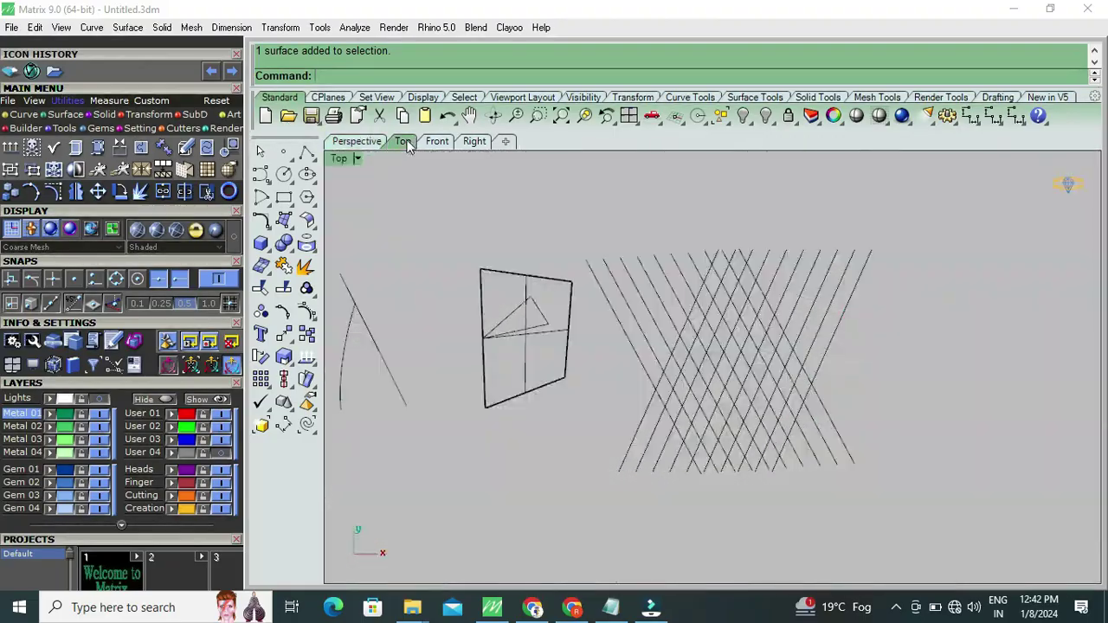
scroll(517, 276, up, 2)
click(530, 300)
scroll(535, 295, up, 1)
scroll(535, 292, down, 1)
click(554, 220)
click(536, 305)
click(562, 227)
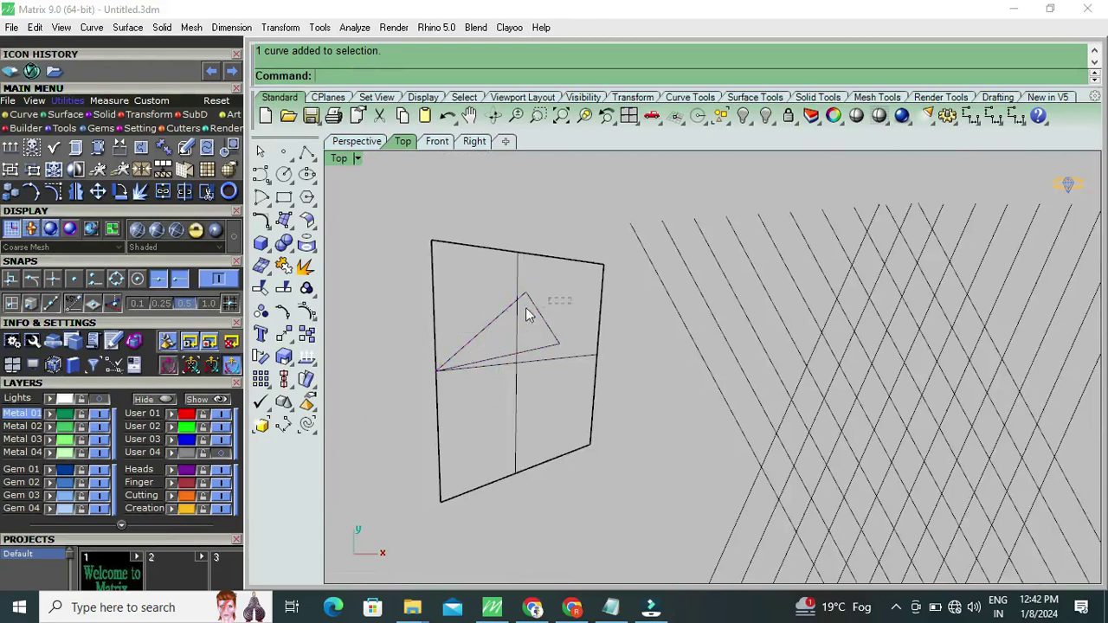
Shade the view in Plastic display mode
drag(484, 317, 485, 318)
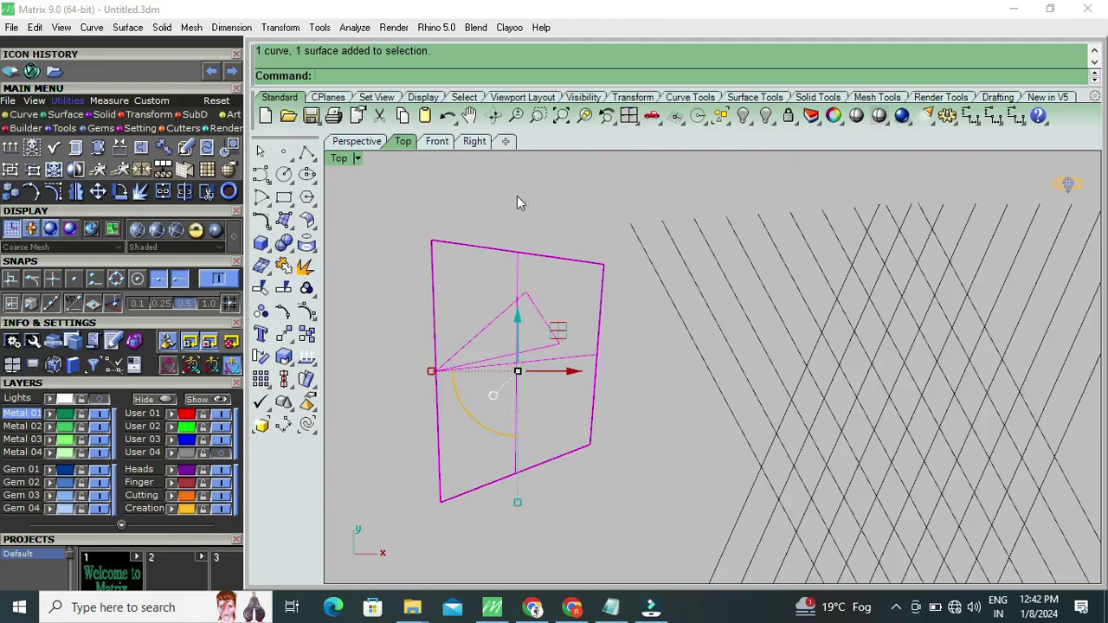
click(356, 158)
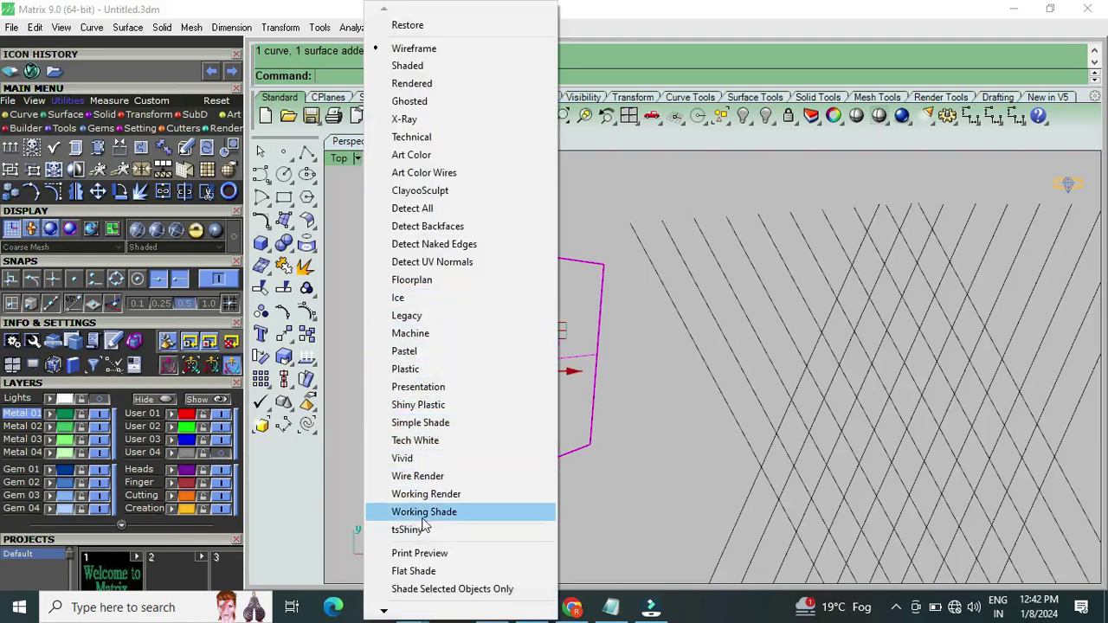
click(441, 369)
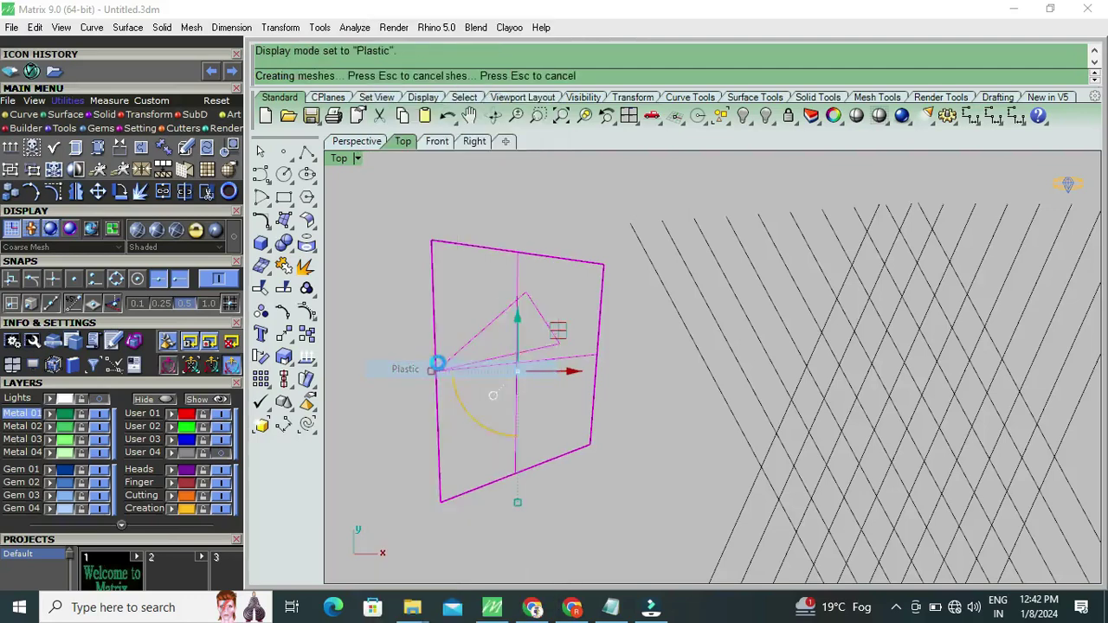
click(420, 337)
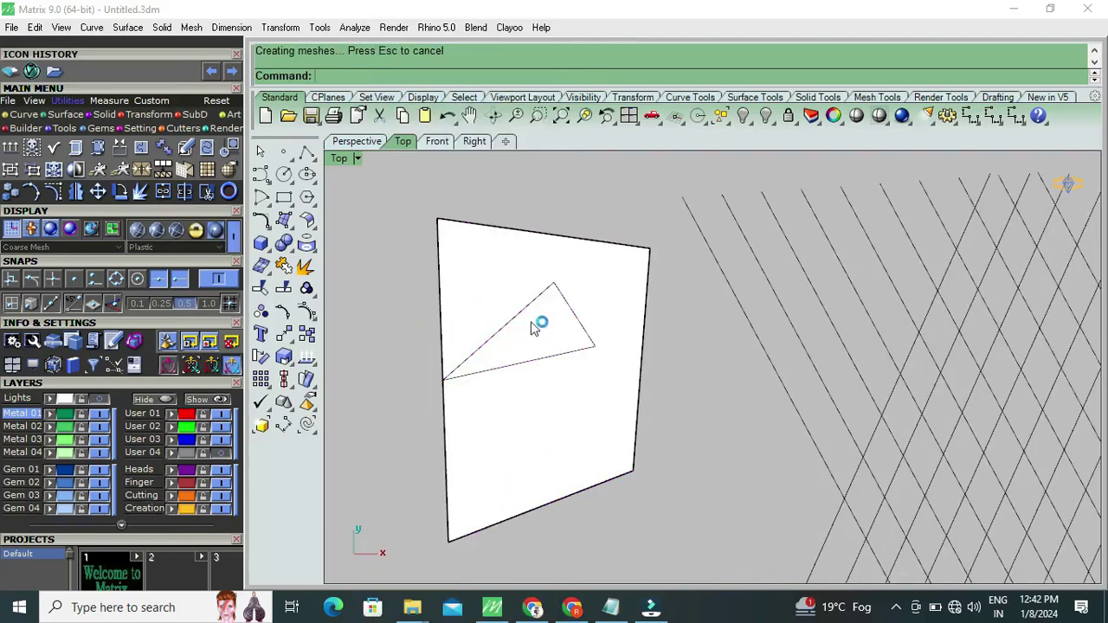
With plane and triangle selected, trim the triangle region out of the plane
drag(589, 220, 534, 340)
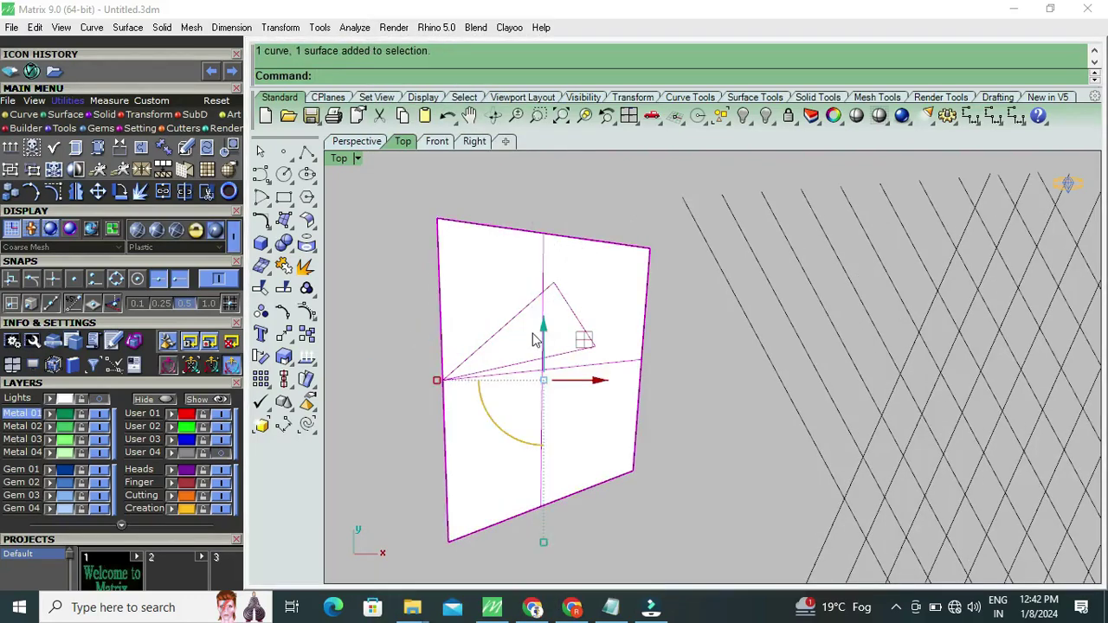
click(261, 289)
click(520, 338)
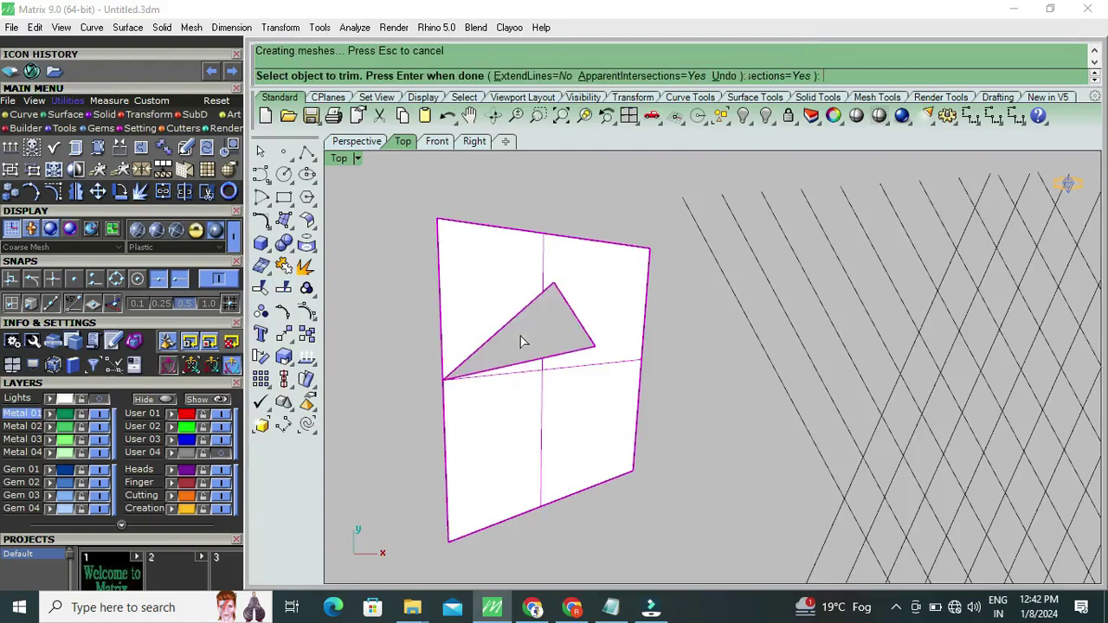
key(Return)
key(Escape)
Select the trimmed surface to inspect the hole, then deselect it
scroll(557, 346, up, 2)
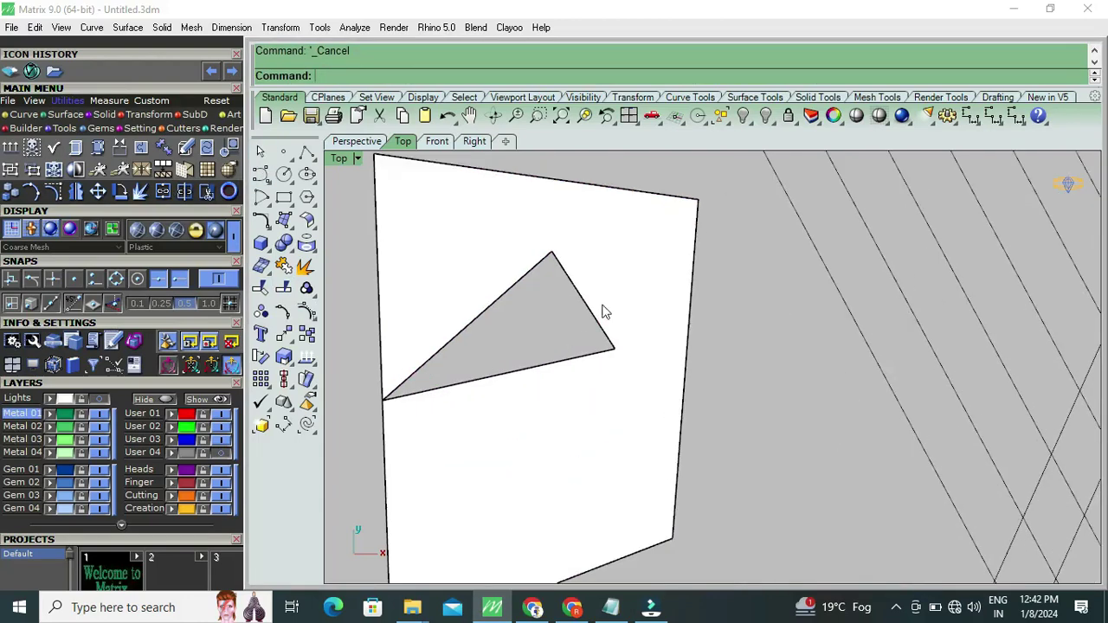
click(601, 312)
scroll(554, 320, down, 3)
scroll(582, 257, down, 2)
key(Escape)
scroll(705, 336, up, 1)
Pan the line grid into the centre of the view and test-select a set of ten grid lines
scroll(723, 329, up, 1)
scroll(744, 355, up, 2)
click(757, 399)
key(Escape)
right_drag(801, 364, 747, 370)
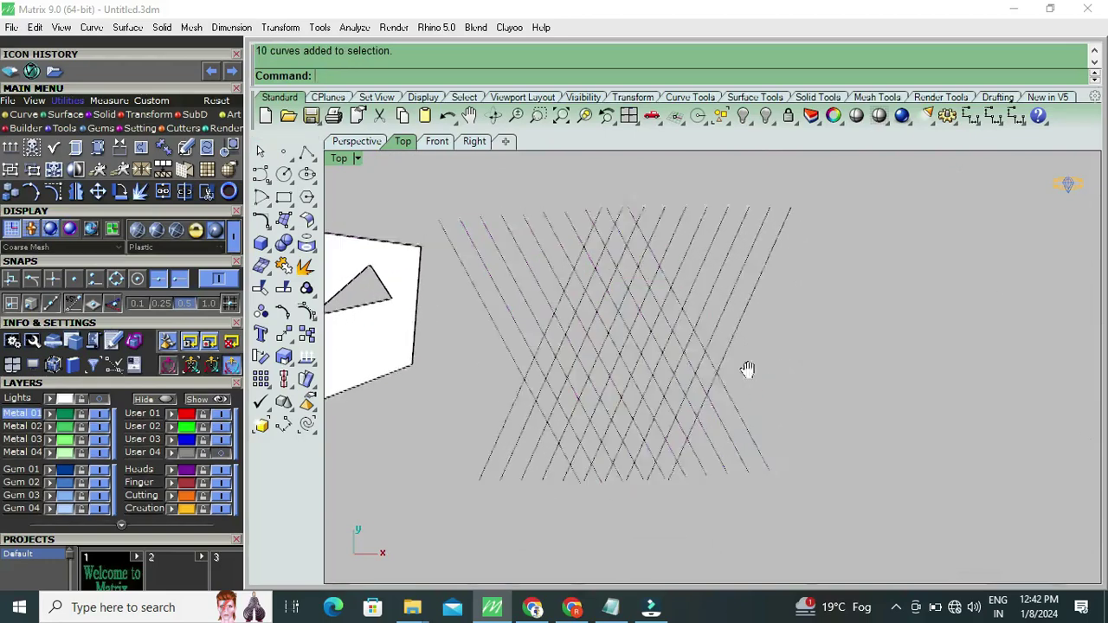
click(695, 392)
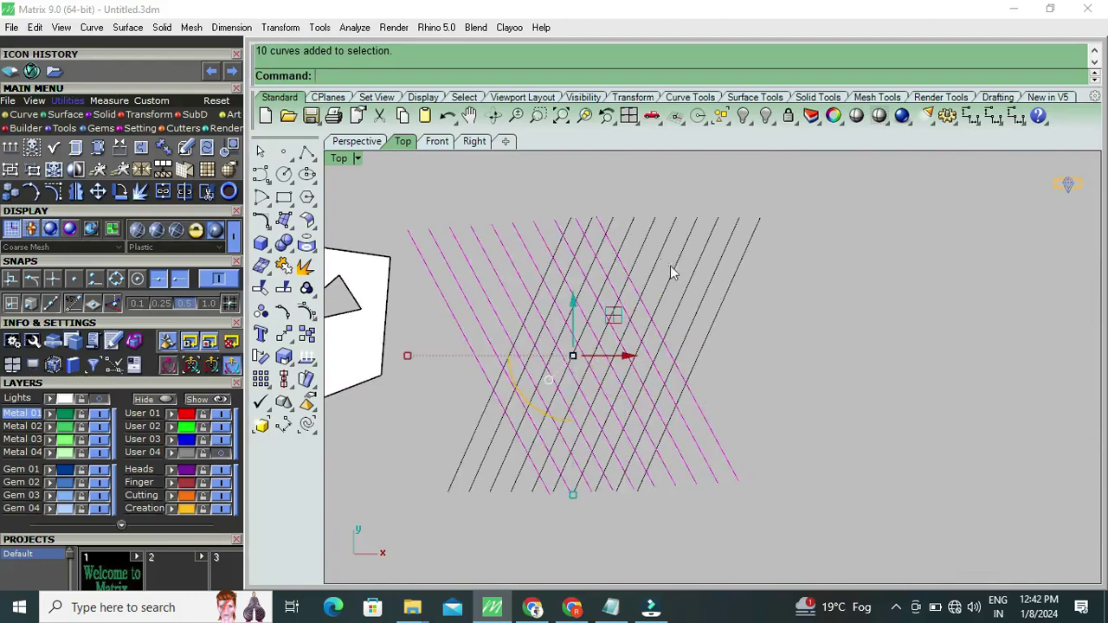
key(Escape)
right_drag(798, 364, 781, 387)
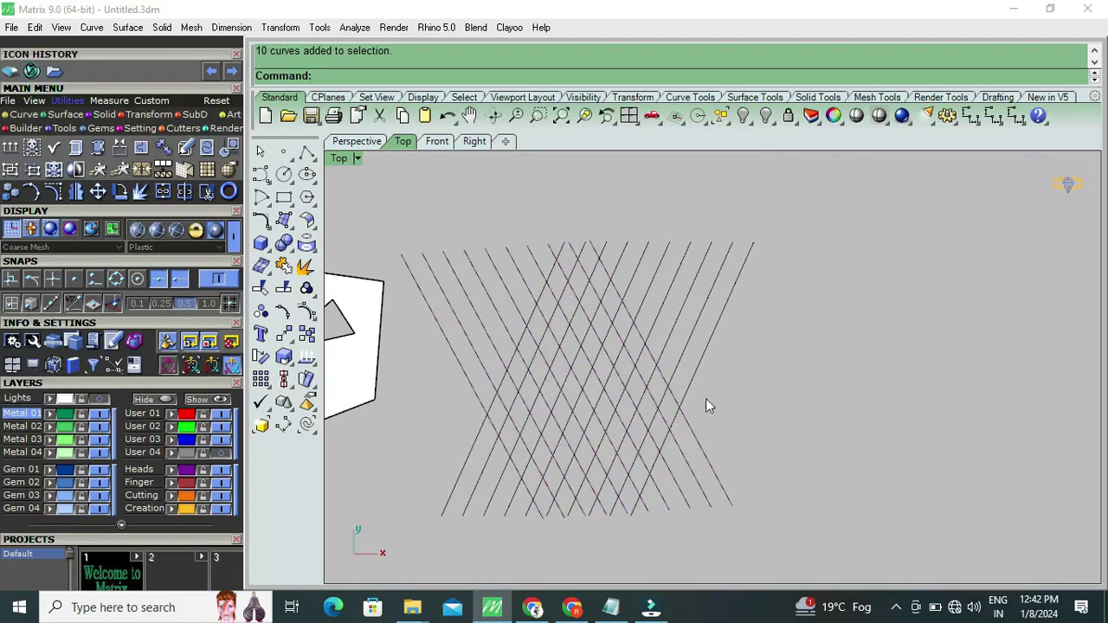
click(694, 434)
key(Escape)
click(692, 438)
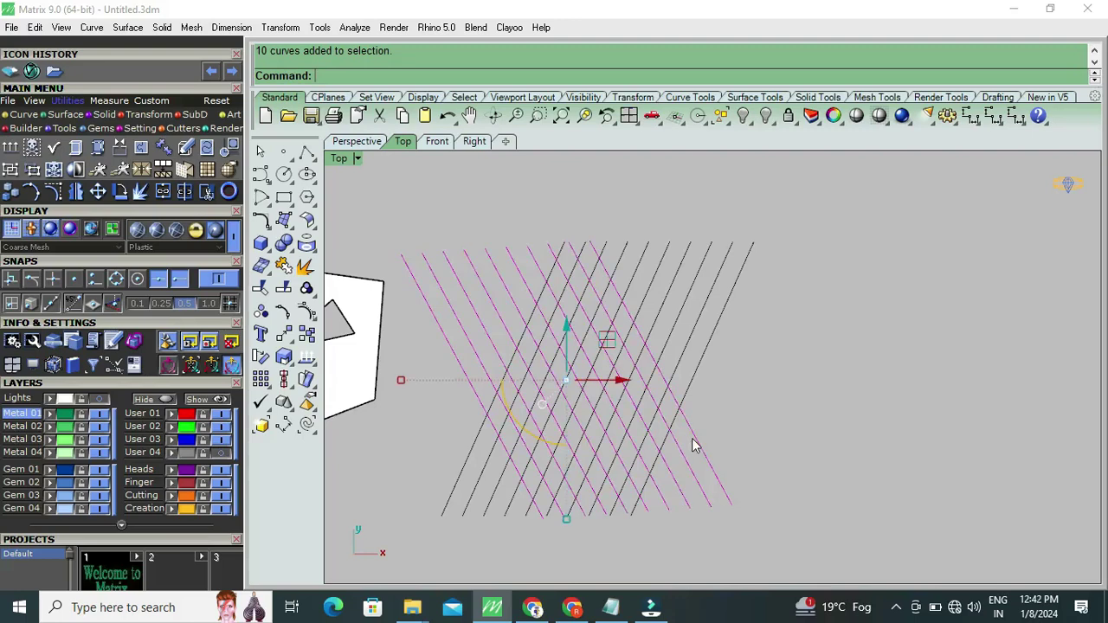
key(Escape)
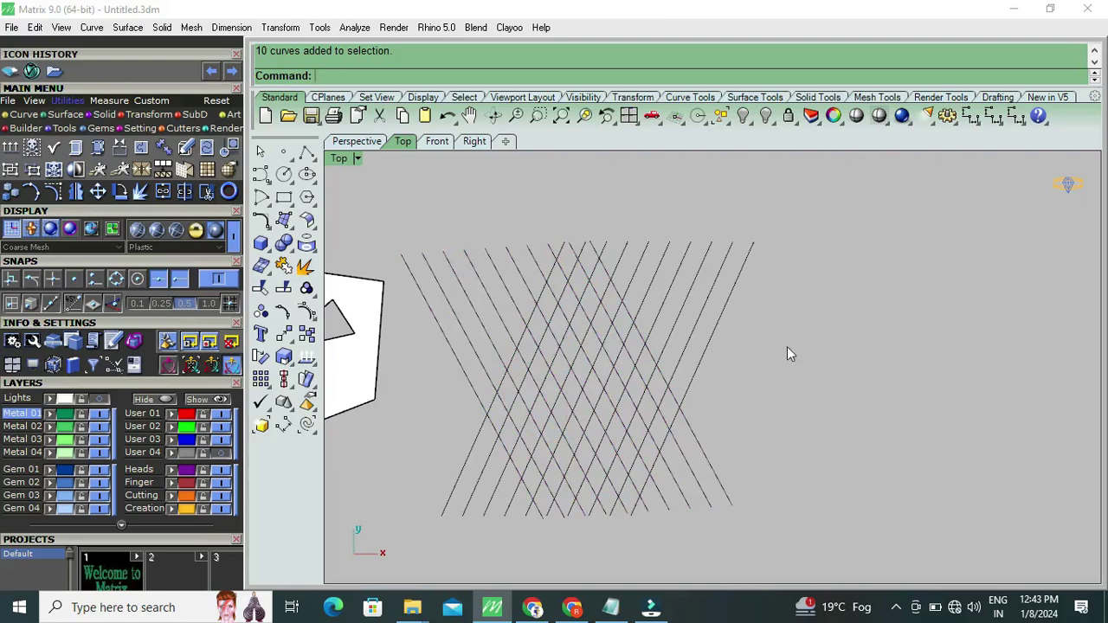
With ten parallel lines as cutters, trim the line ends inside a crossing window
drag(647, 379, 742, 393)
click(690, 423)
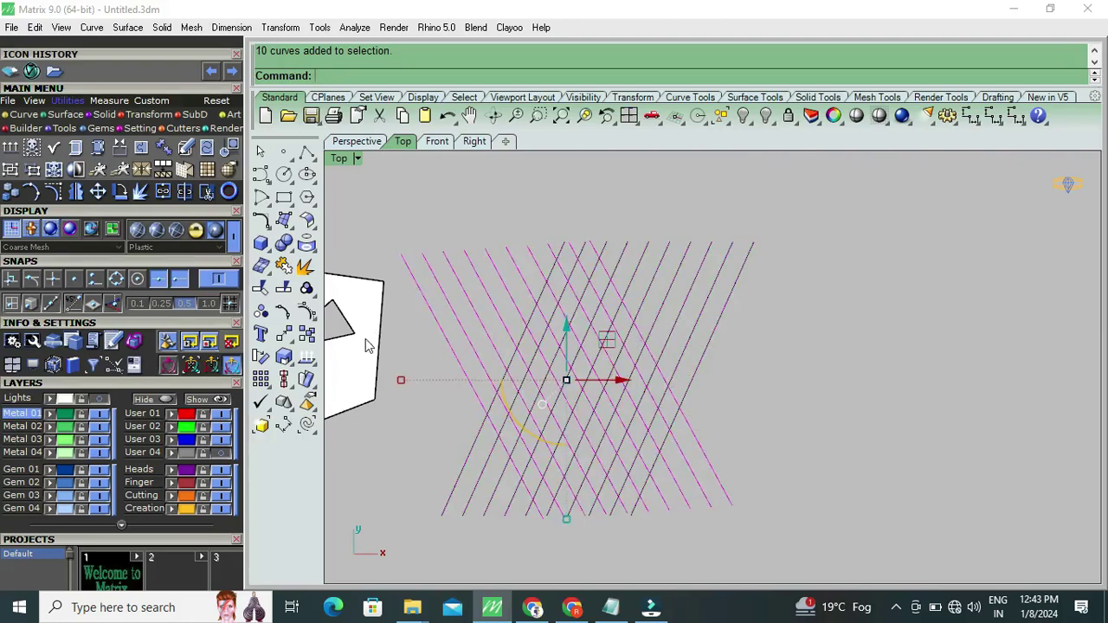
click(262, 290)
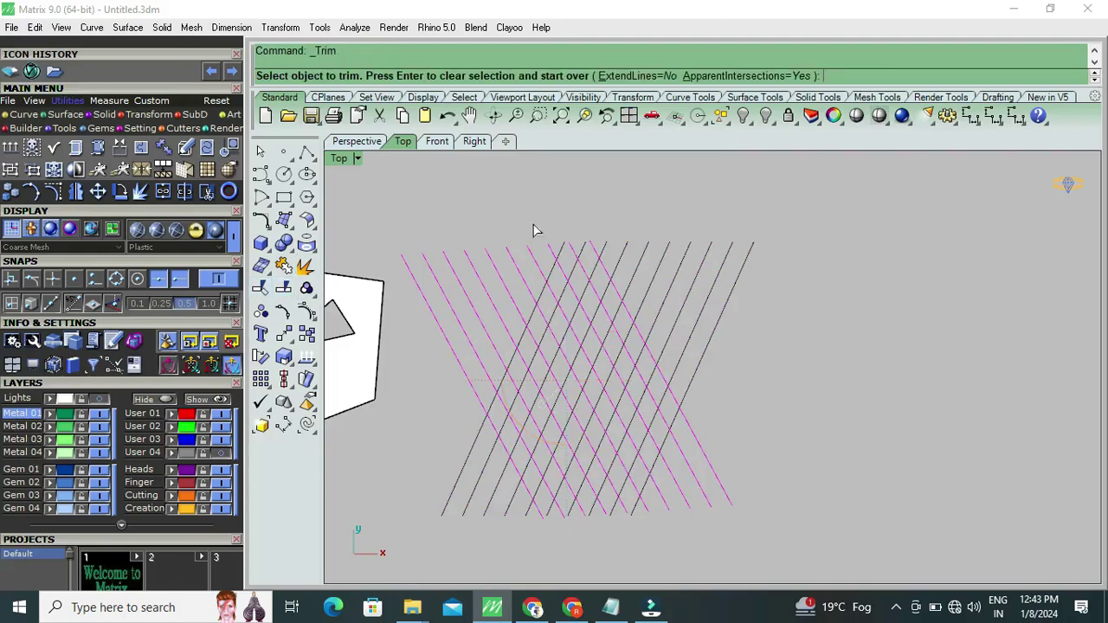
drag(746, 259, 601, 256)
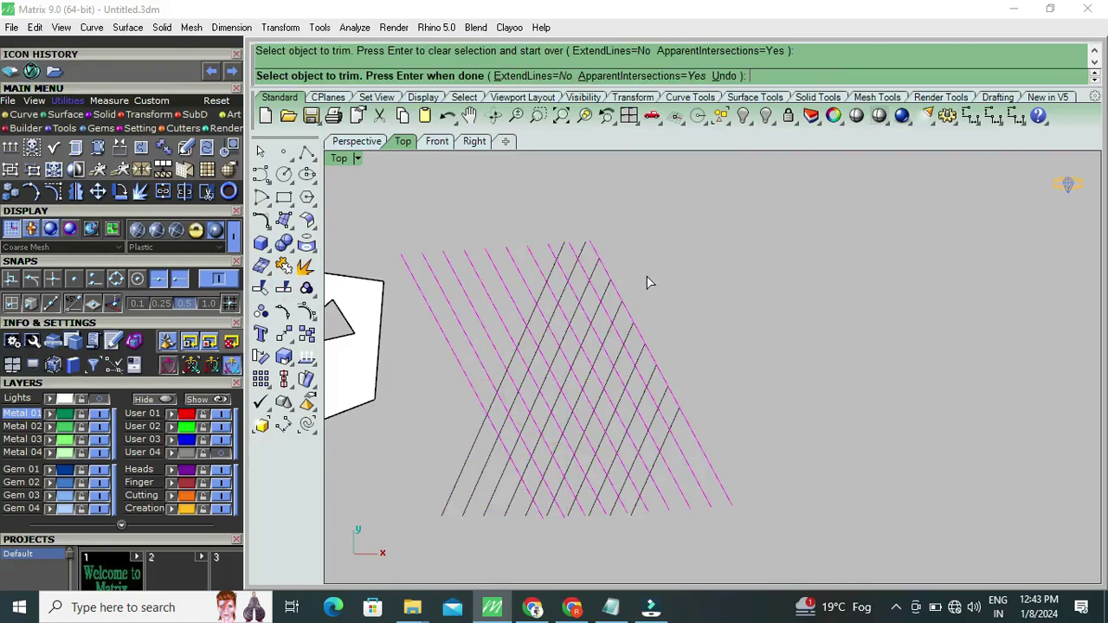
click(268, 151)
click(269, 152)
Trim the black line ends at the top that extend beyond the magenta cutting lines
click(513, 418)
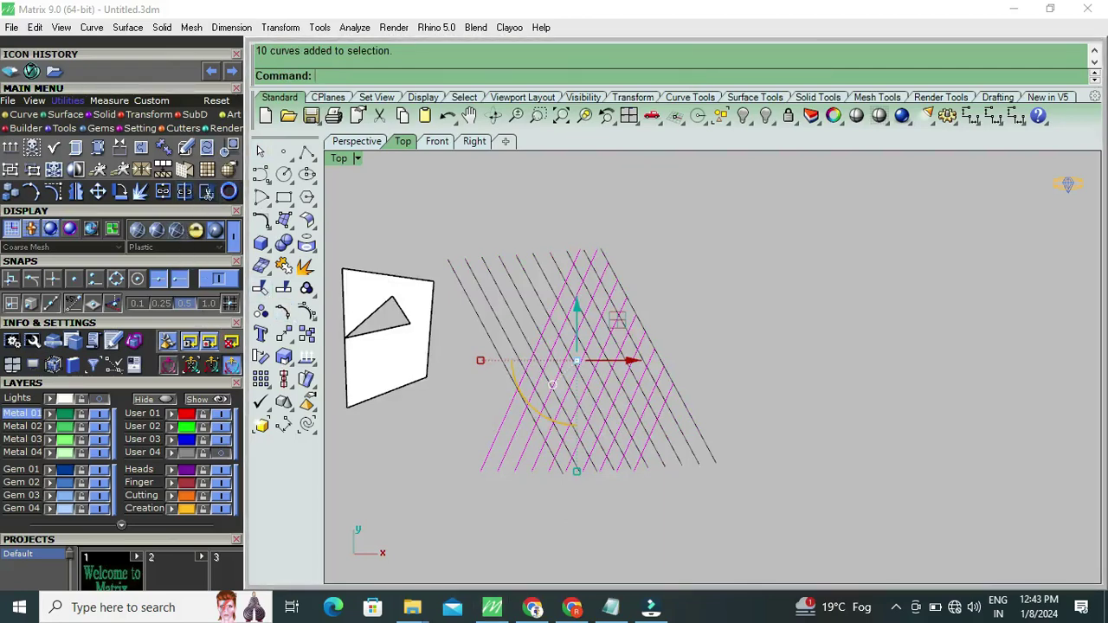
click(204, 193)
right_drag(496, 234, 545, 247)
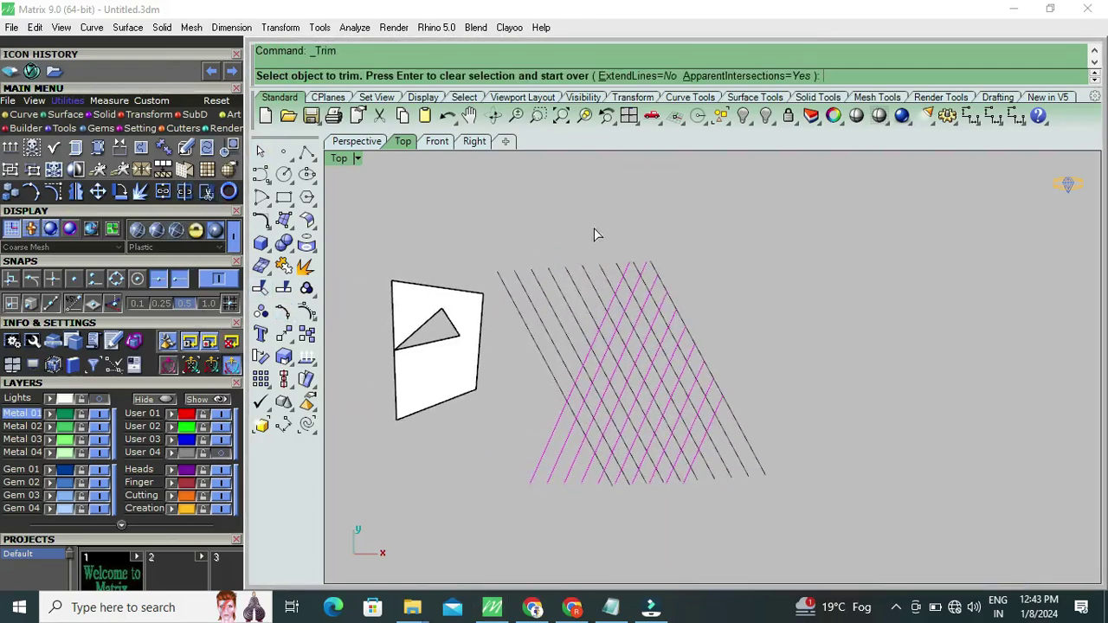
drag(535, 274, 499, 298)
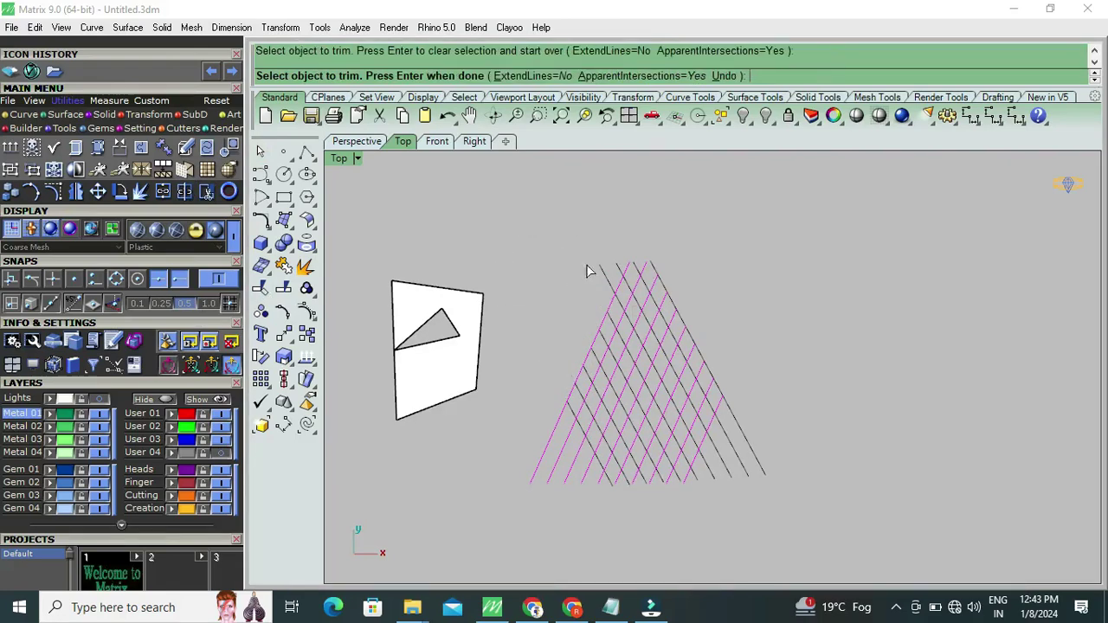
scroll(629, 268, up, 1)
scroll(629, 269, up, 1)
drag(631, 252, 520, 300)
scroll(629, 286, down, 2)
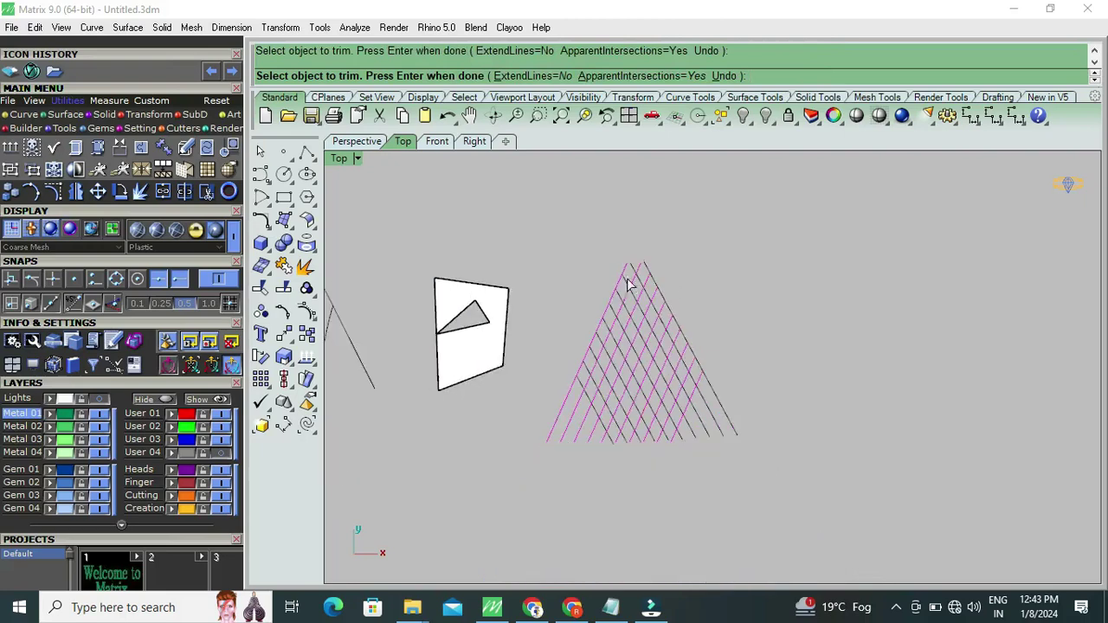
scroll(623, 400, up, 2)
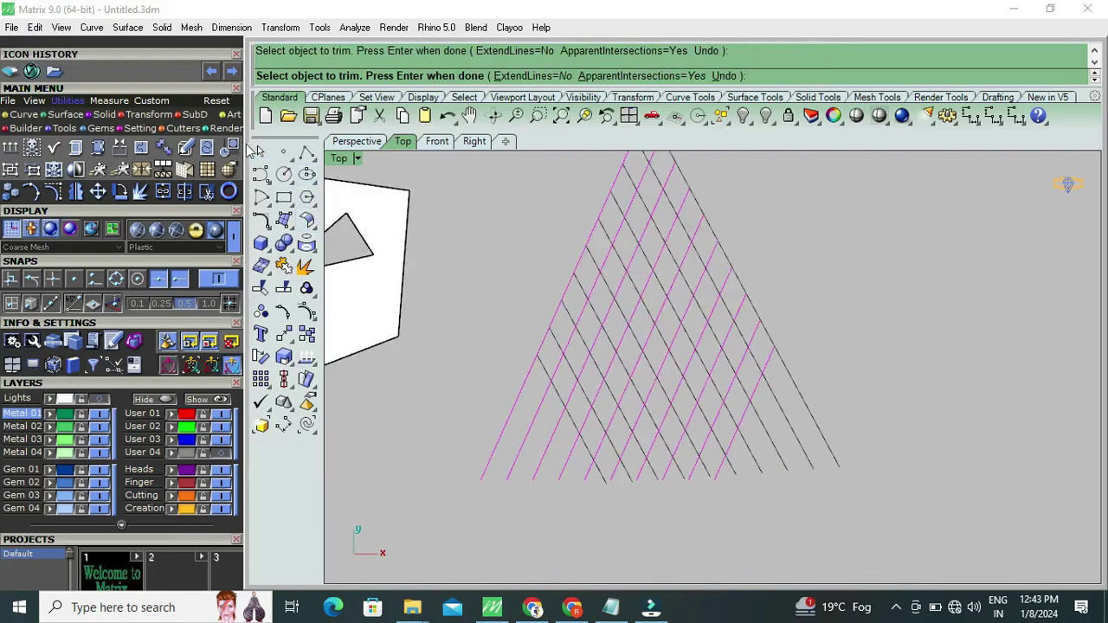
click(260, 152)
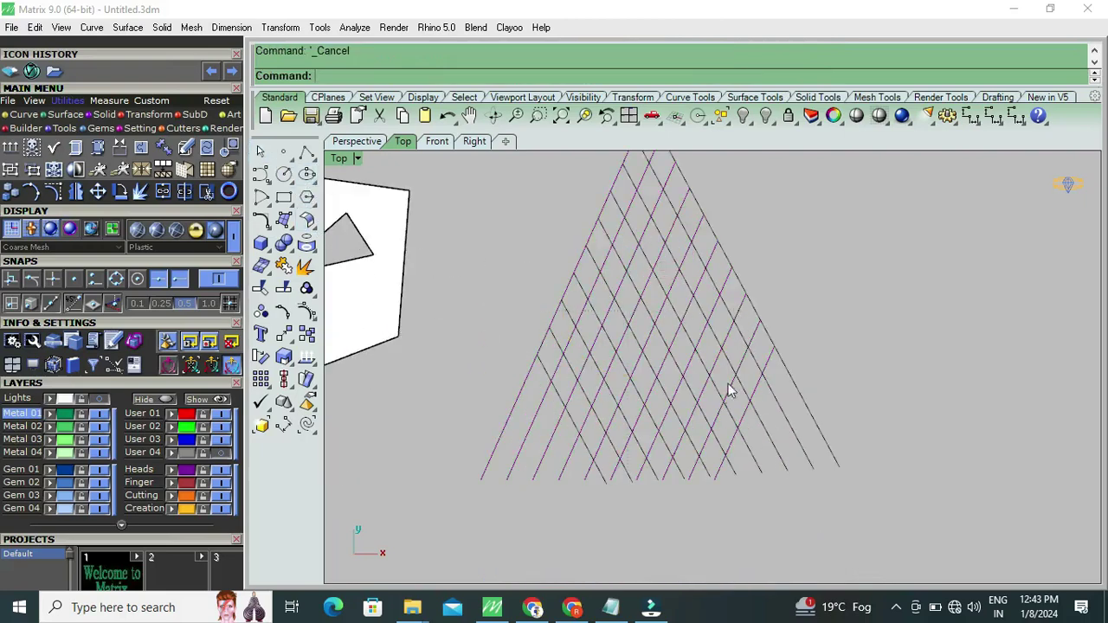
Trim the black line ends sticking out past the grid's right edge
click(747, 417)
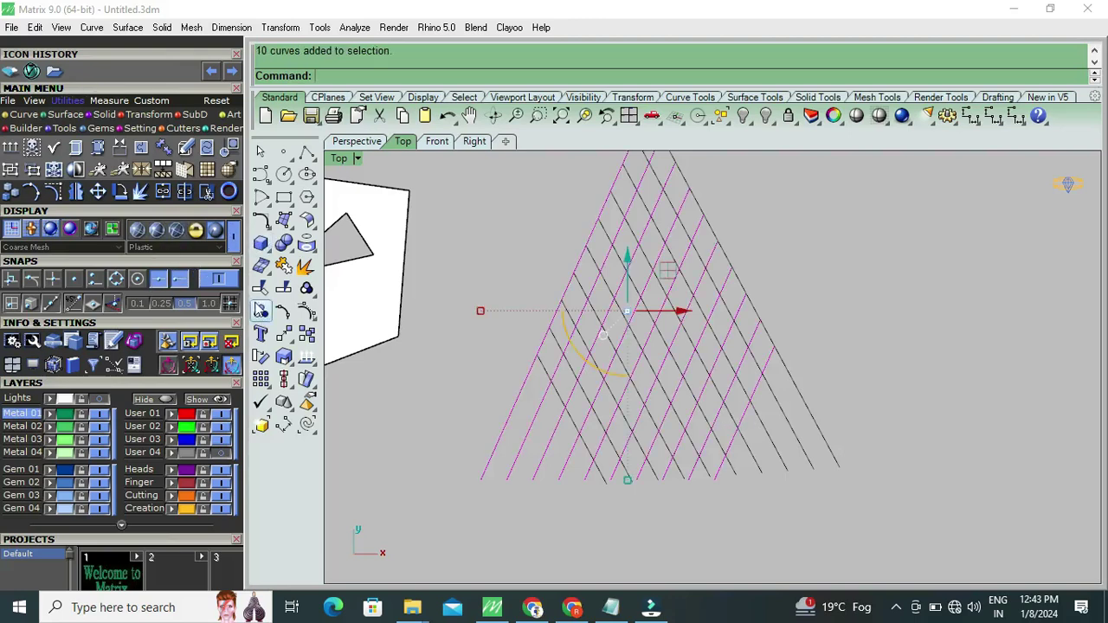
click(262, 287)
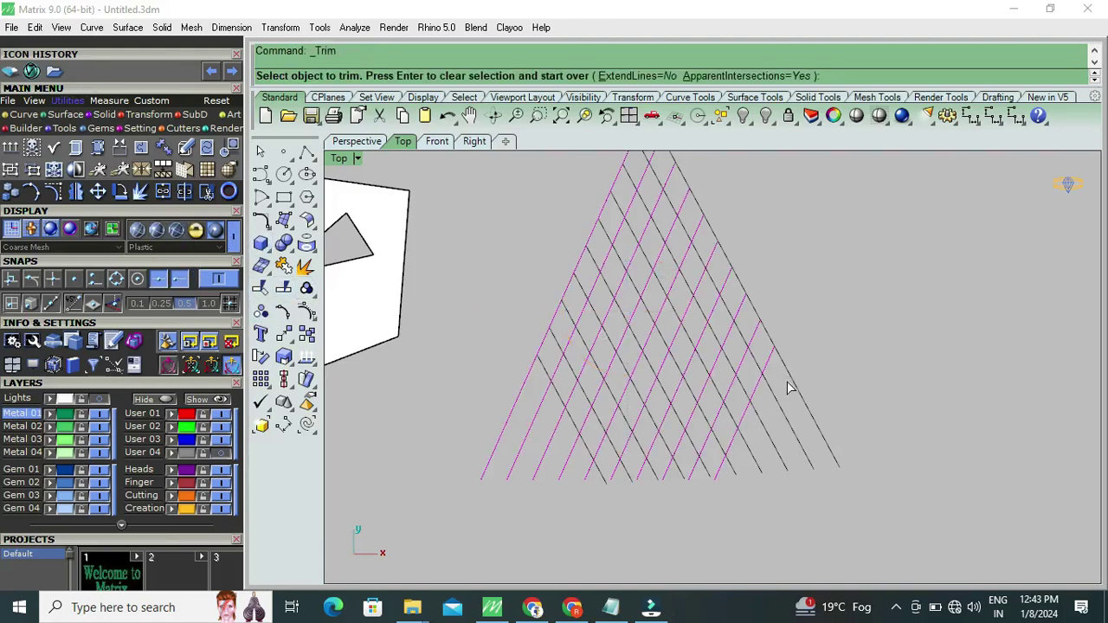
drag(836, 402, 759, 469)
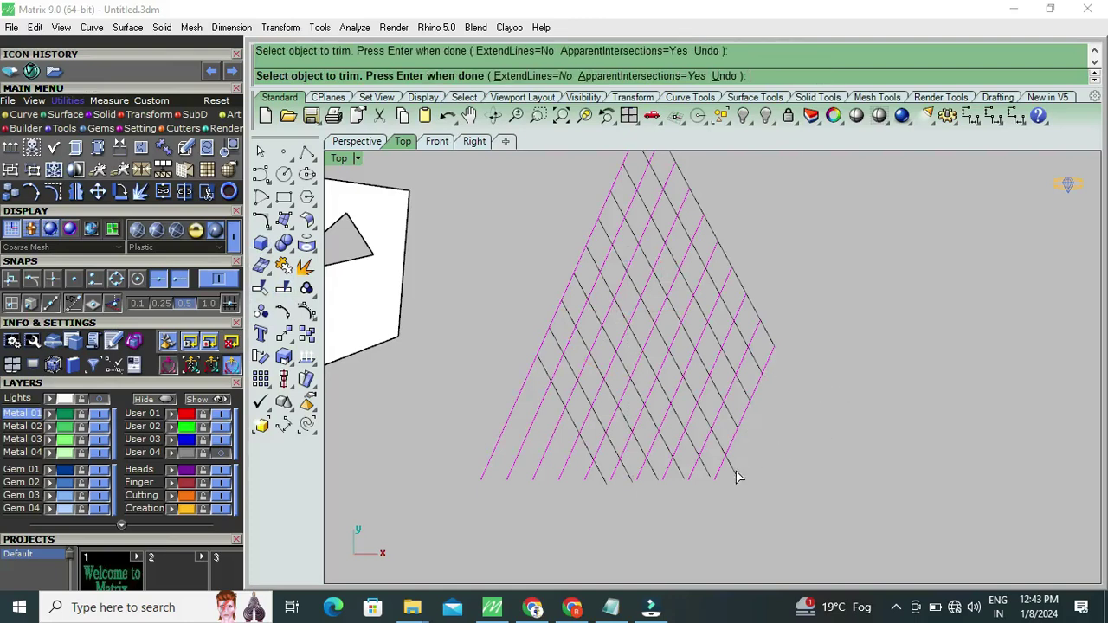
click(261, 151)
Trim the lower-left and bottom line ends using the ten window-selected cutting lines
click(589, 466)
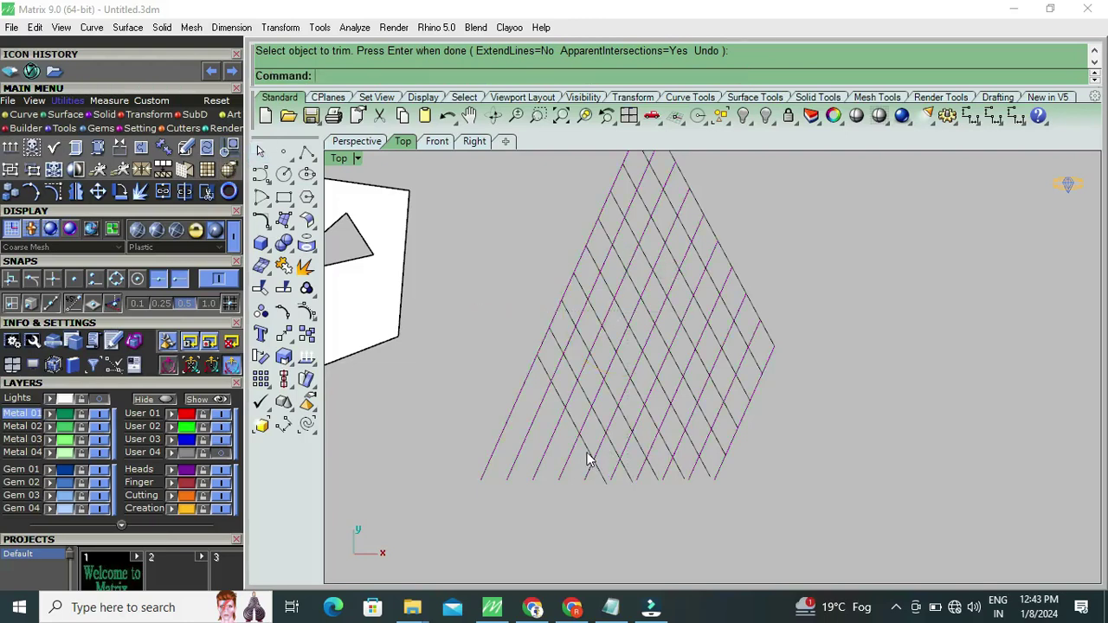
drag(589, 465, 463, 384)
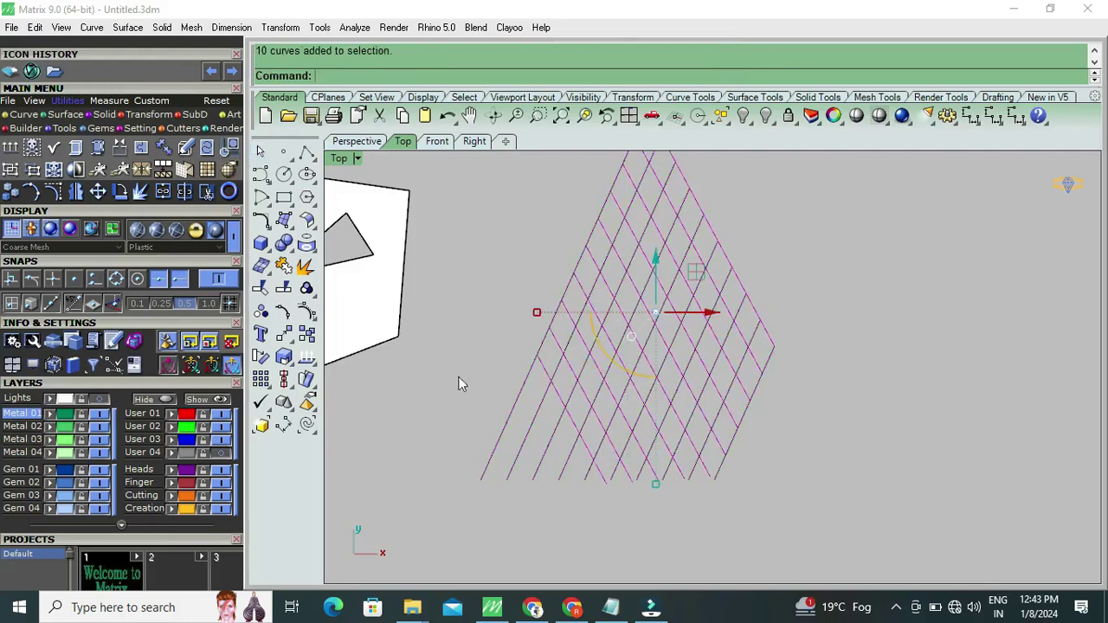
click(273, 290)
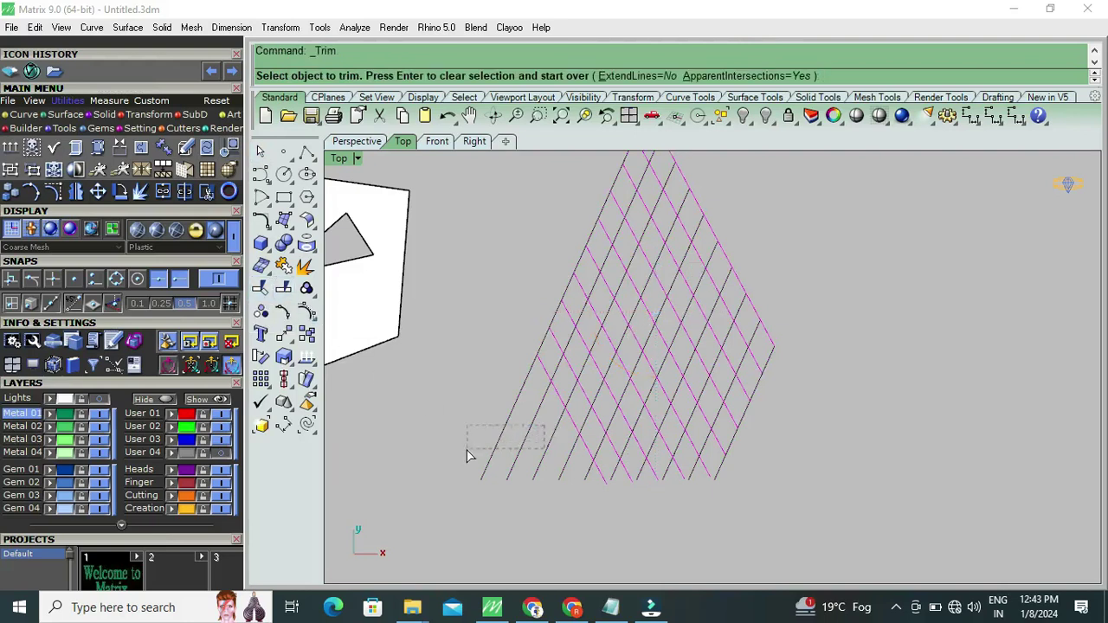
drag(467, 456, 471, 459)
click(588, 482)
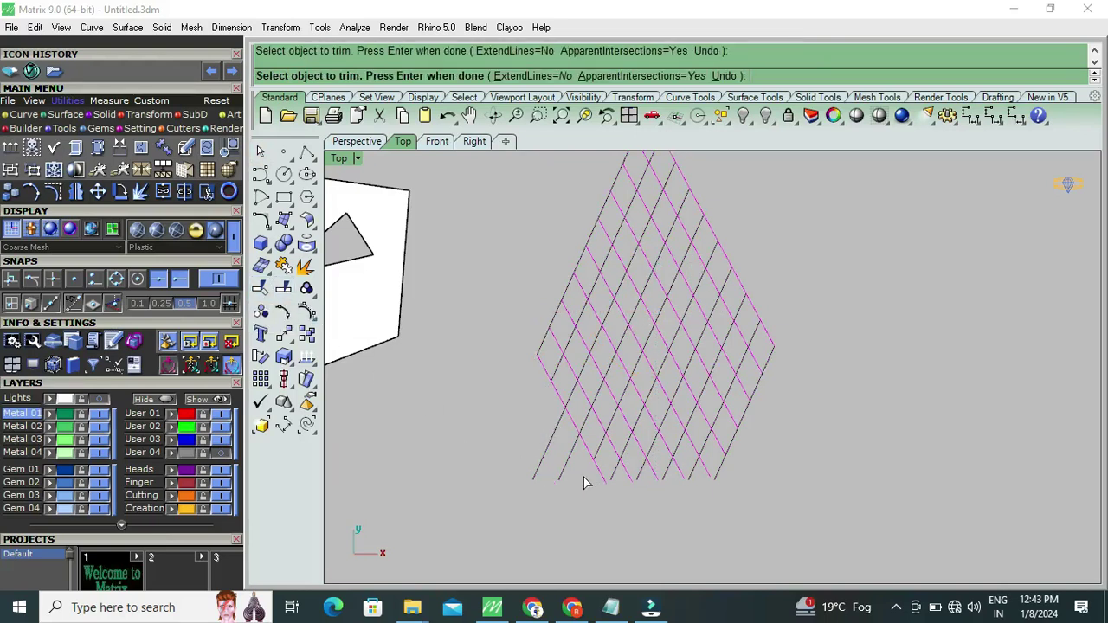
scroll(540, 451, down, 2)
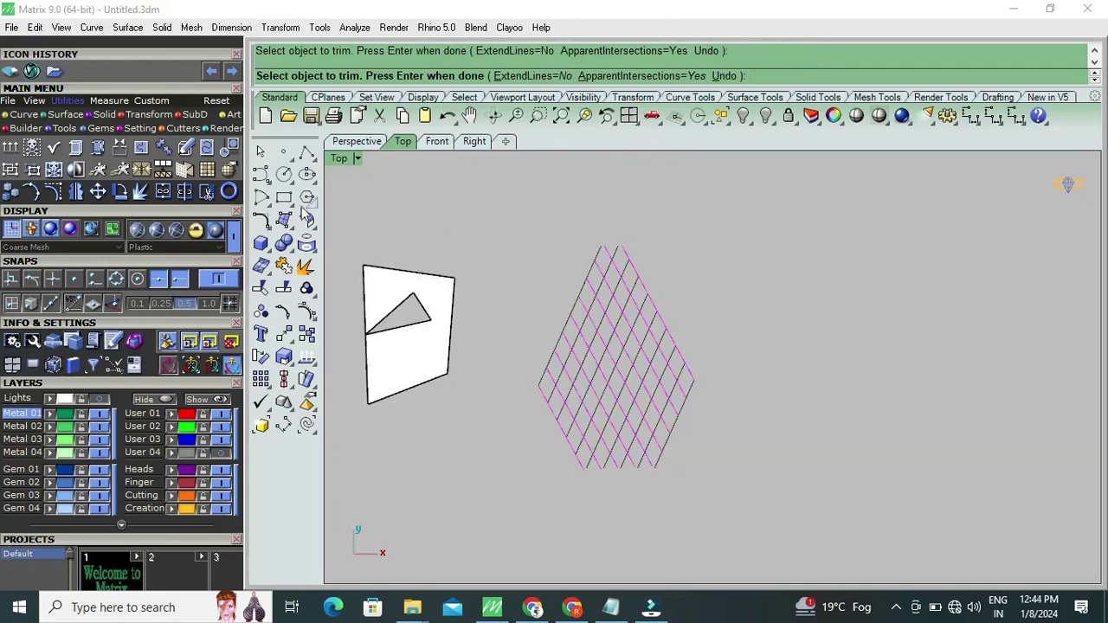
click(261, 153)
scroll(716, 308, down, 2)
scroll(716, 308, down, 1)
scroll(636, 351, up, 3)
scroll(684, 319, down, 2)
right_drag(710, 322, 708, 374)
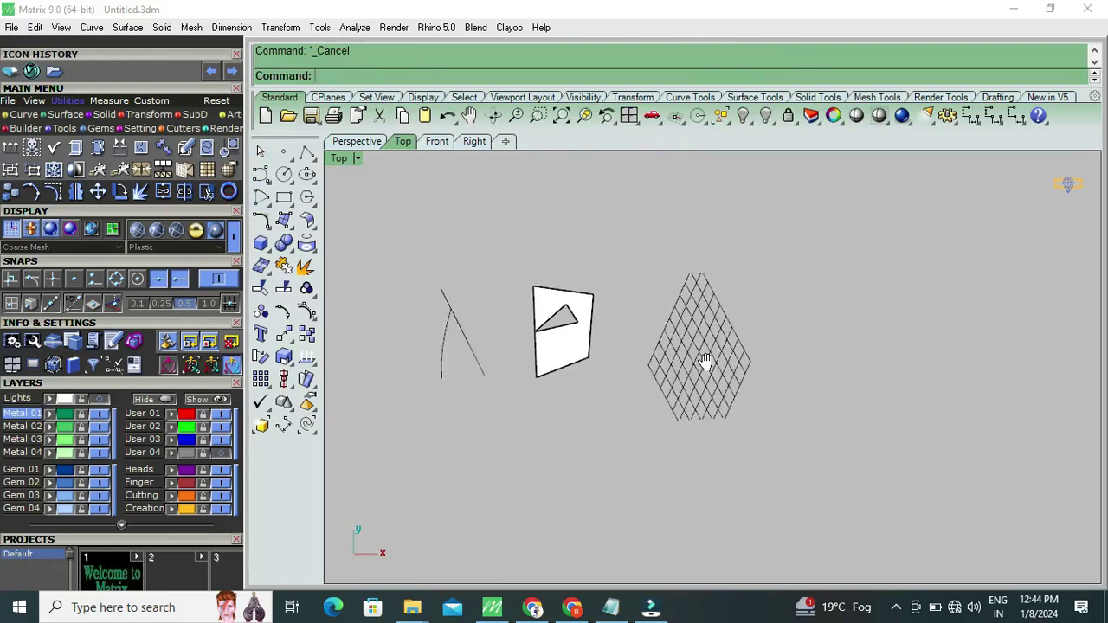
scroll(709, 368, up, 4)
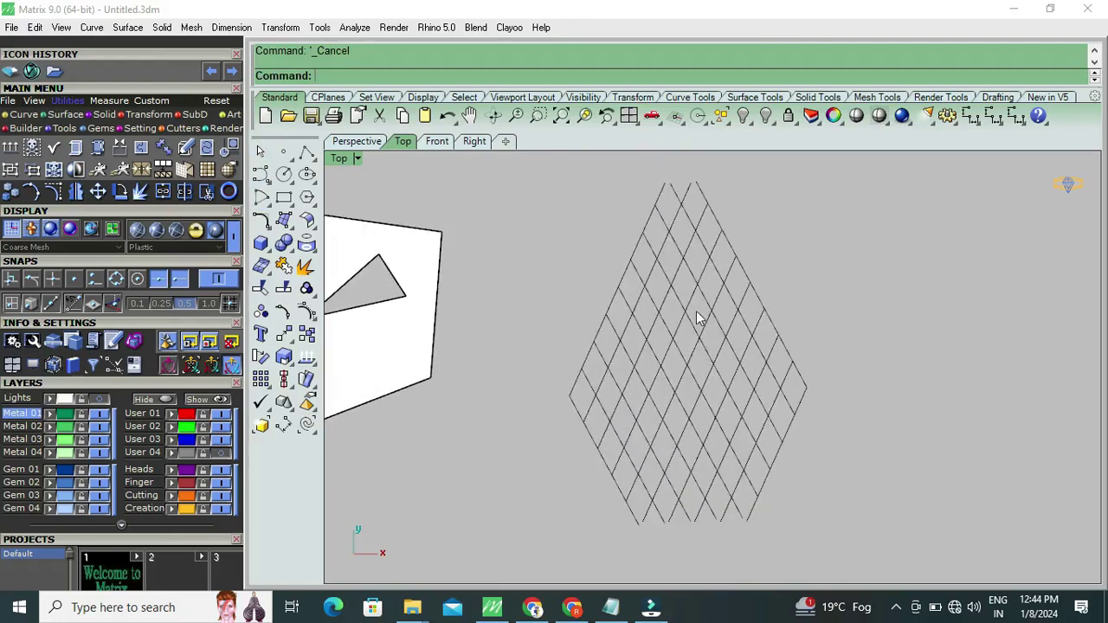
scroll(694, 359, down, 2)
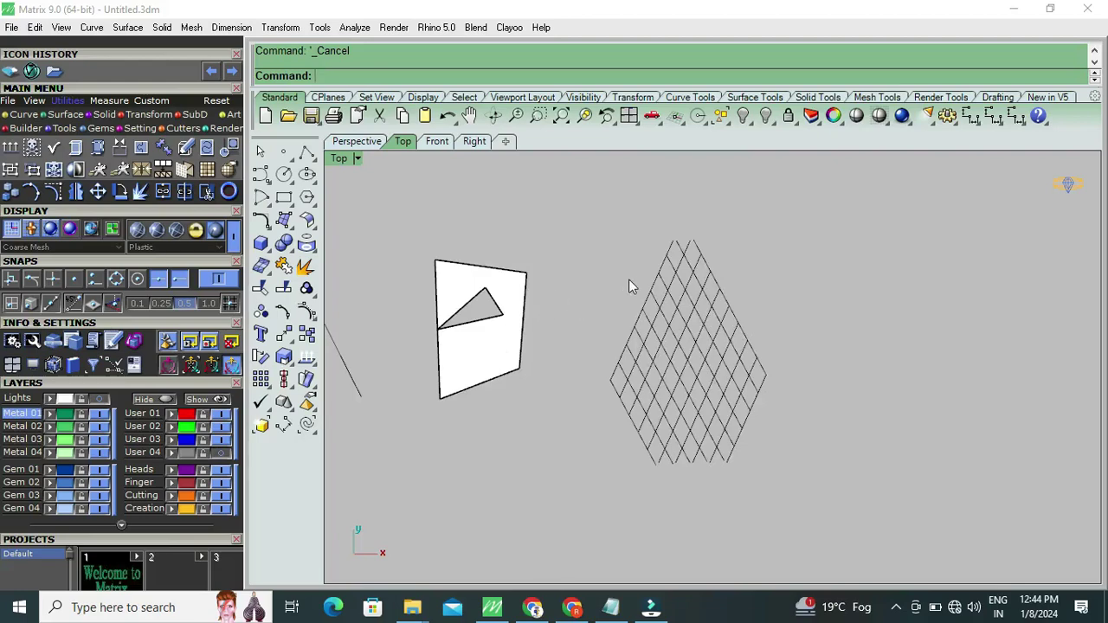
right_drag(632, 274, 711, 280)
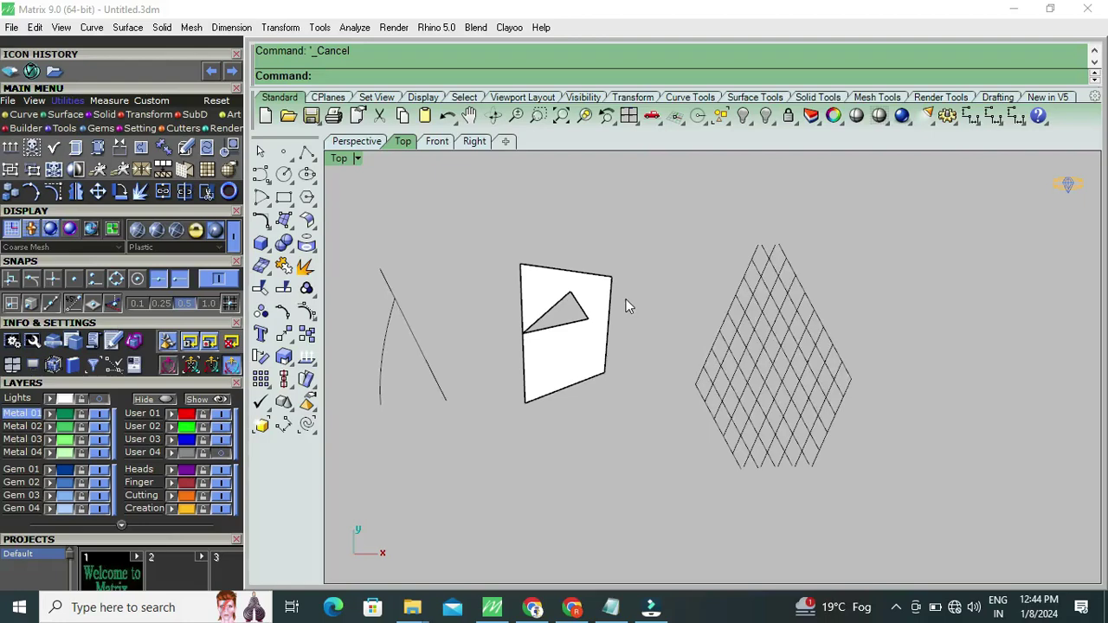
scroll(556, 318, up, 4)
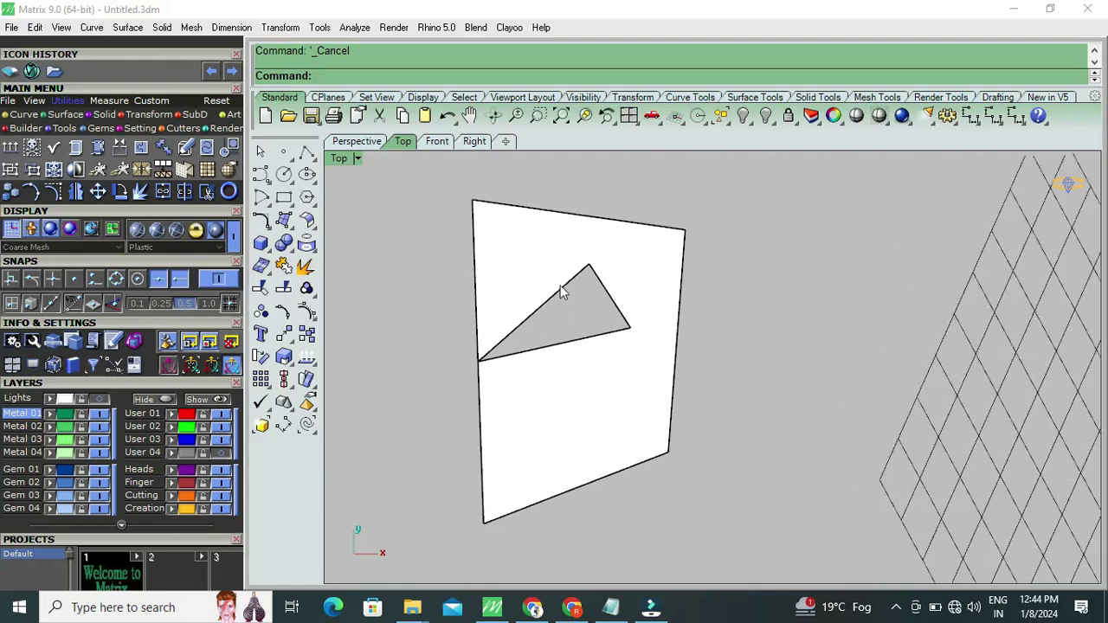
click(564, 286)
click(646, 195)
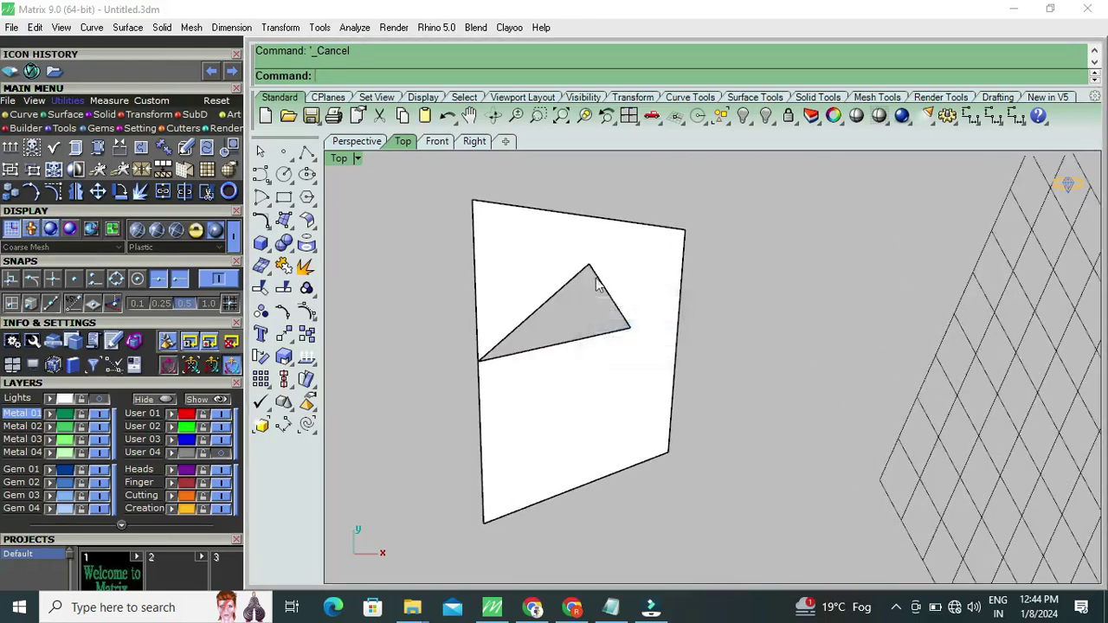
right_drag(586, 299, 599, 333)
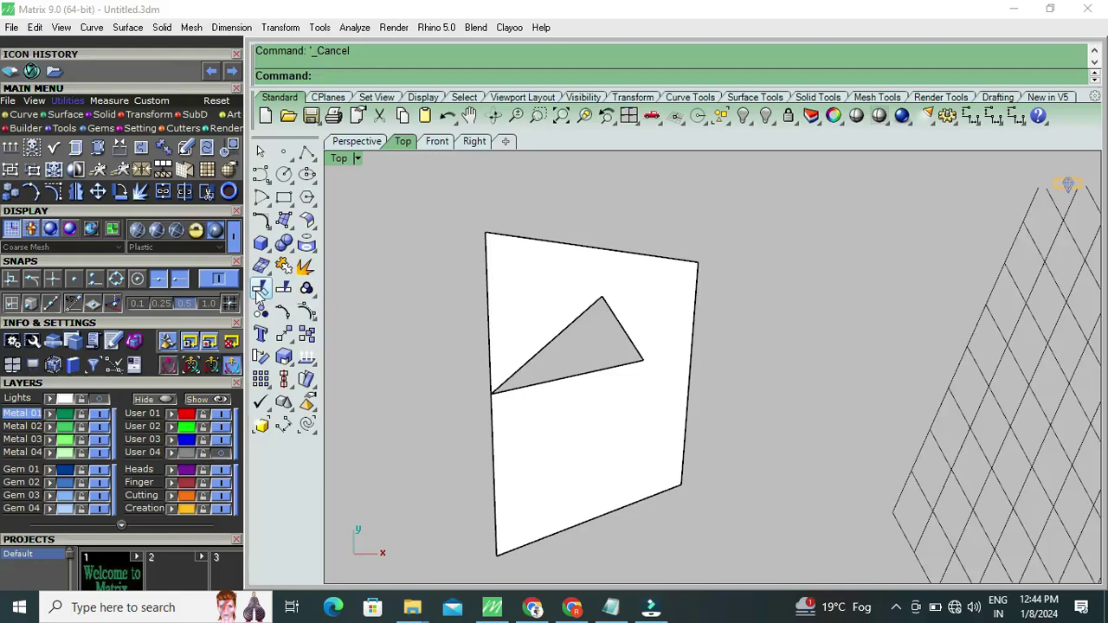
Untrim the triangular hole so the surface is solid again
right_click(262, 293)
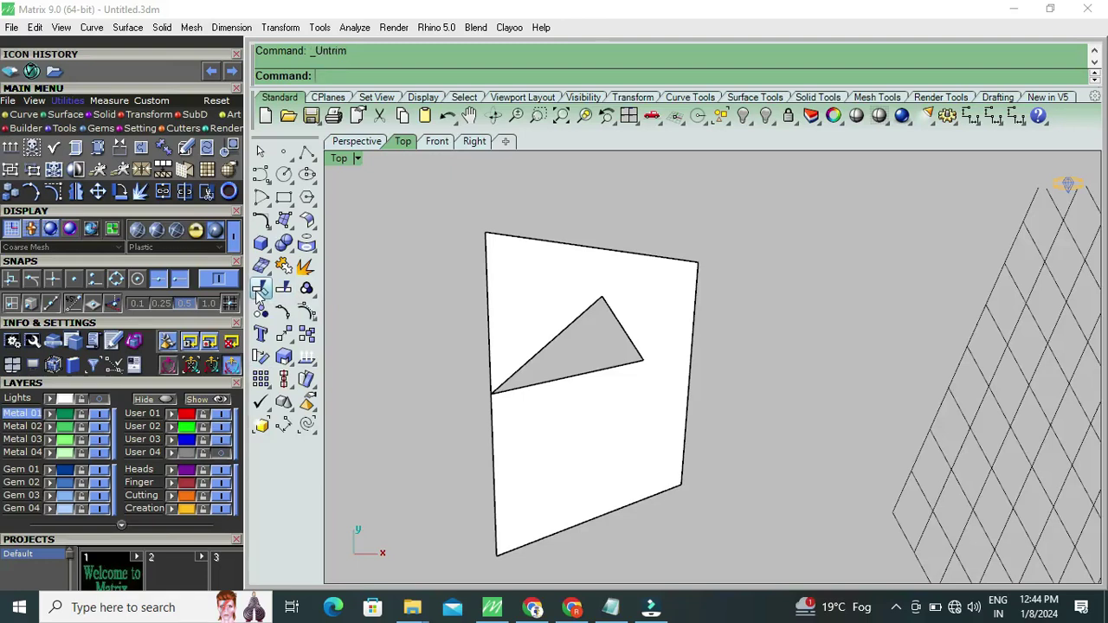
click(581, 374)
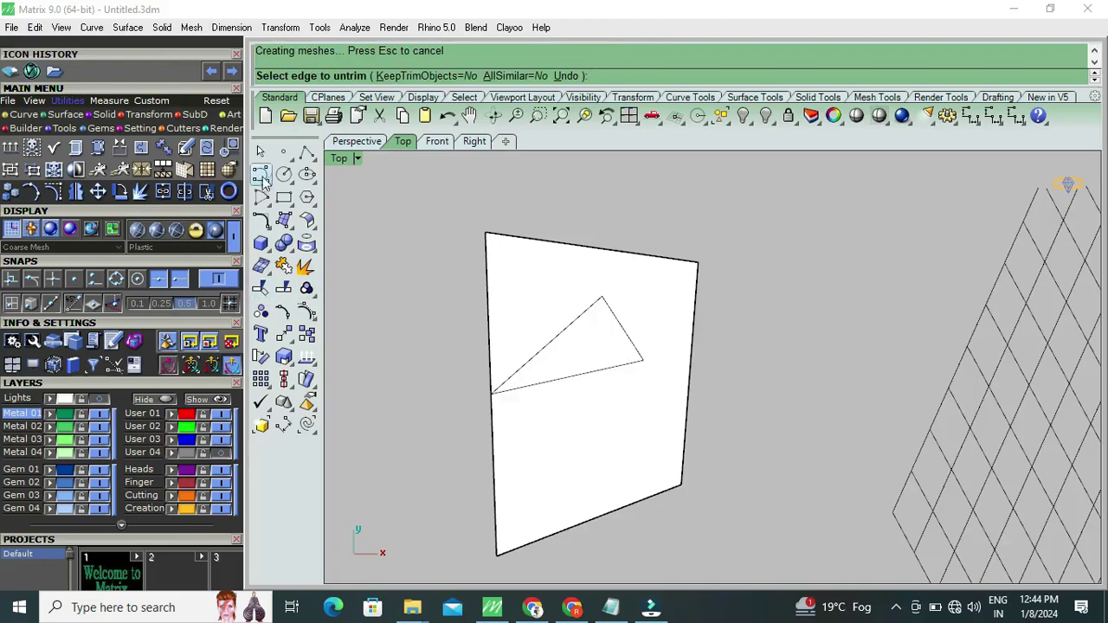
key(Escape)
click(665, 288)
key(Escape)
Select the restored surface to inspect it, then deselect it
scroll(606, 351, down, 3)
scroll(619, 354, up, 3)
scroll(631, 336, up, 2)
scroll(630, 335, down, 3)
scroll(631, 334, up, 2)
click(643, 254)
click(661, 220)
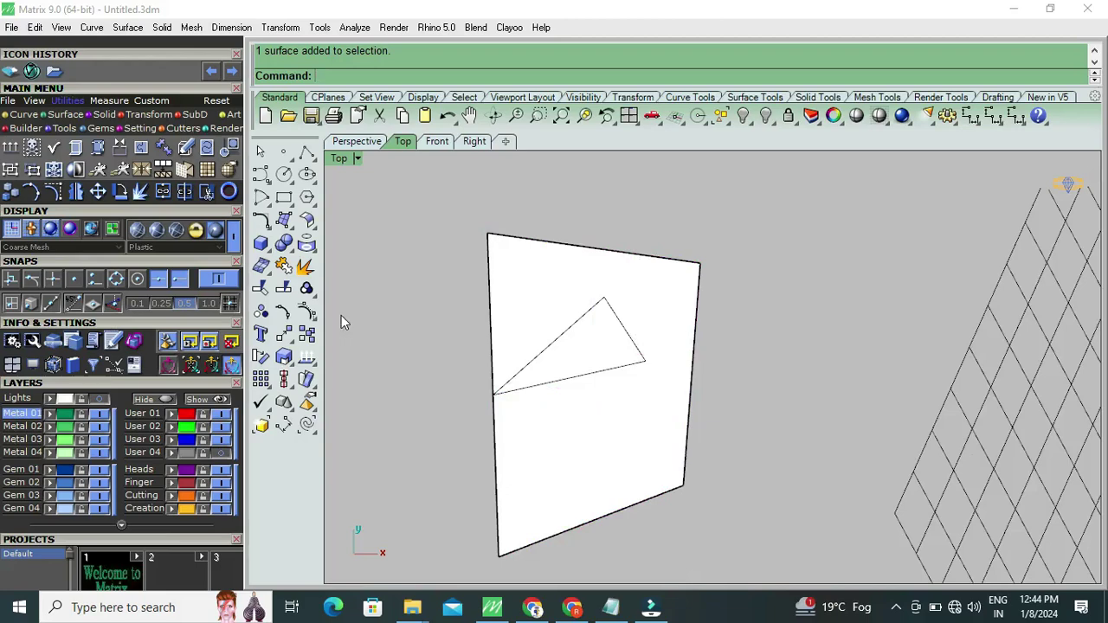
scroll(685, 448, down, 2)
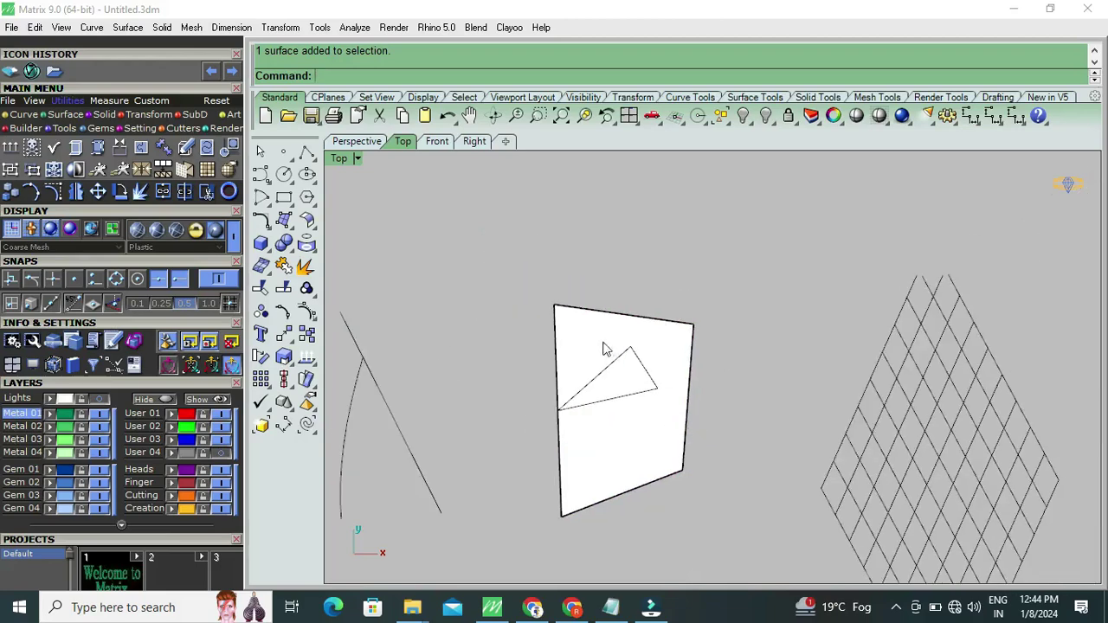
scroll(606, 349, down, 2)
scroll(485, 400, up, 2)
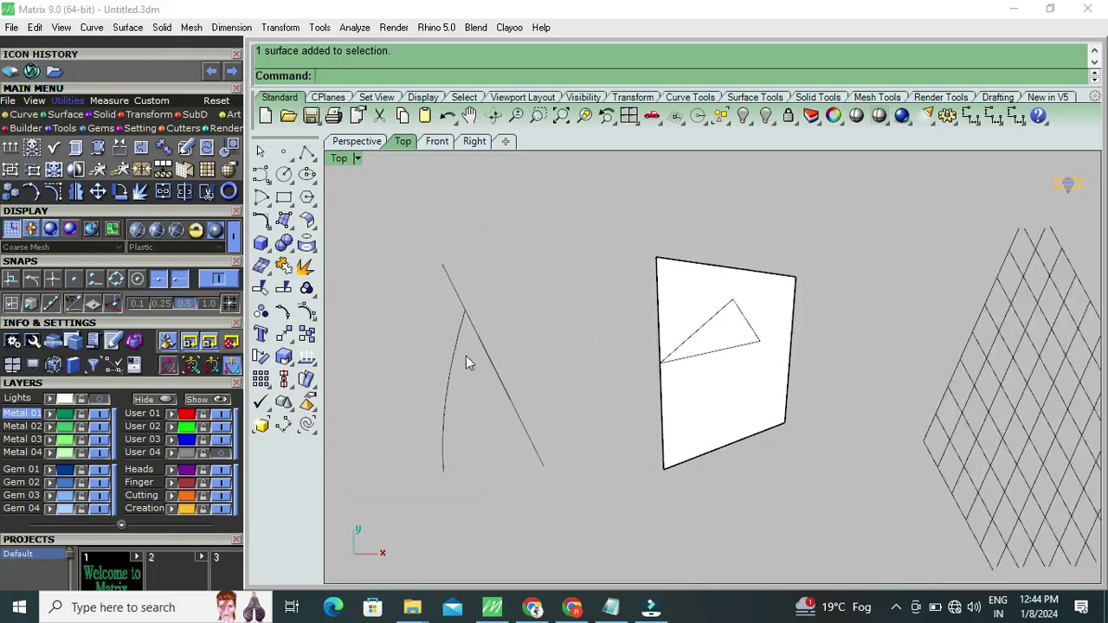
Restart the untrim command, then end it without further changes
click(261, 291)
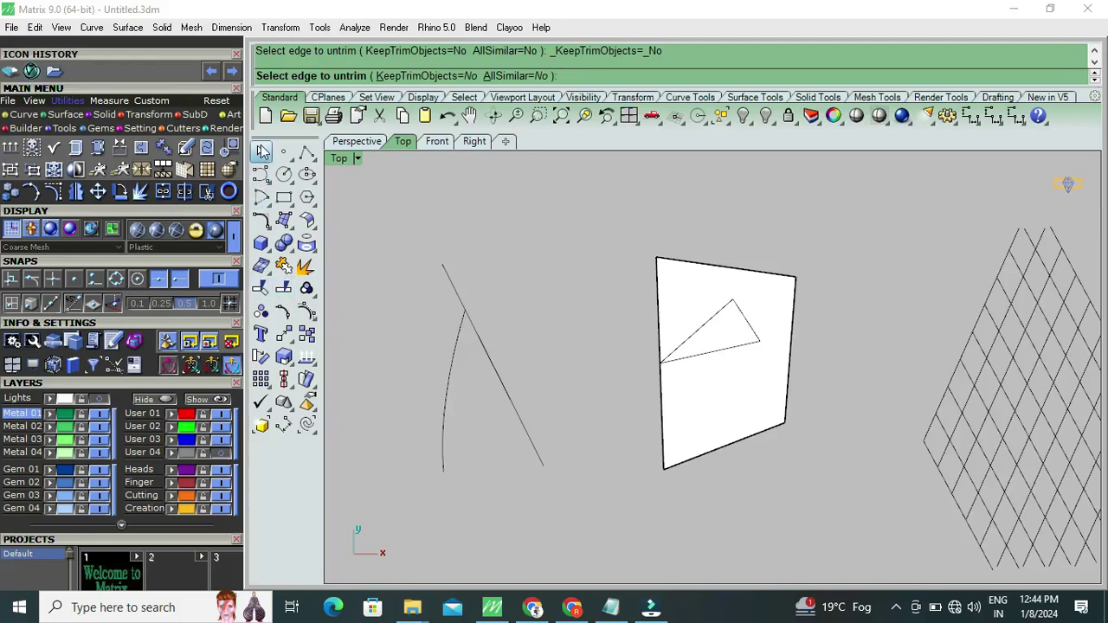
click(263, 152)
click(262, 291)
scroll(490, 413, down, 2)
scroll(490, 413, down, 2)
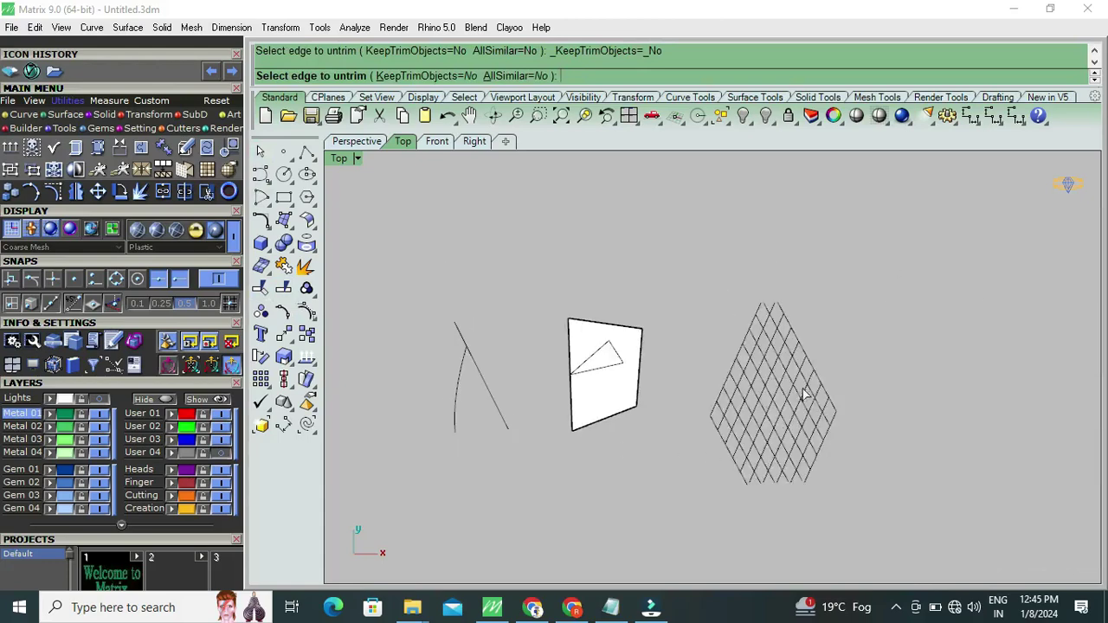
scroll(784, 294, up, 6)
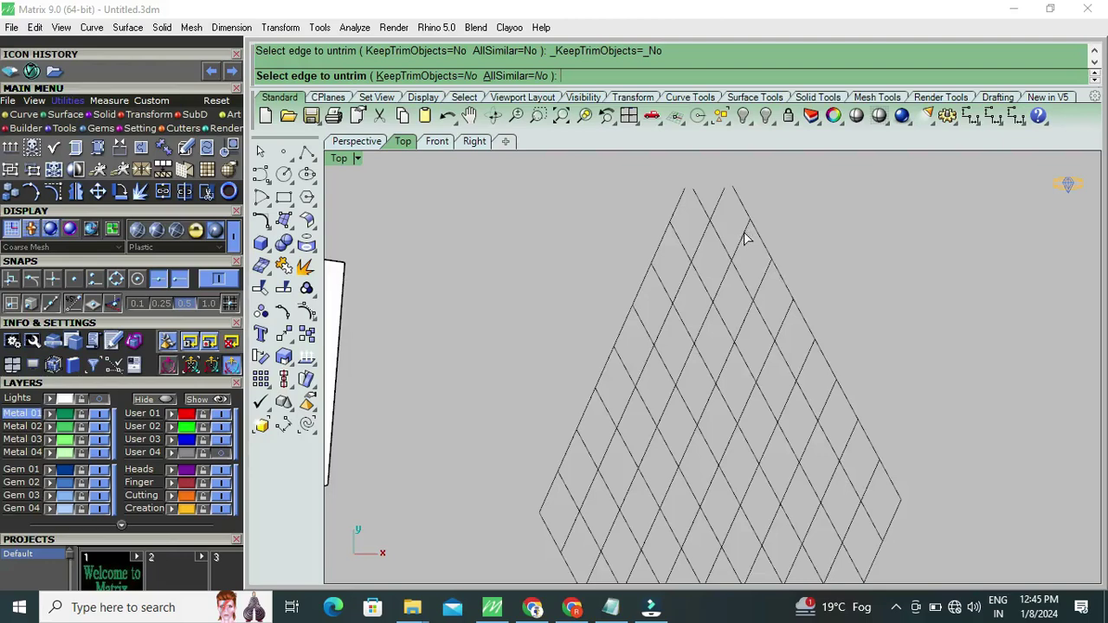
right_click(455, 281)
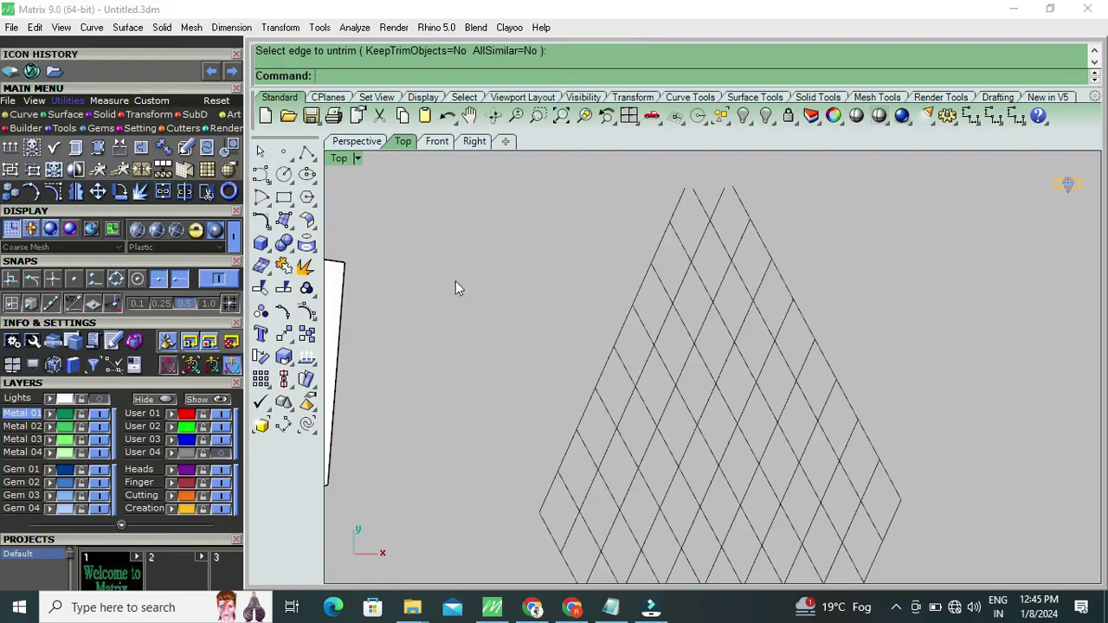
Move the triangle curve lower on the surface with the gumball
scroll(456, 289, down, 2)
scroll(494, 319, down, 1)
right_drag(395, 300, 468, 305)
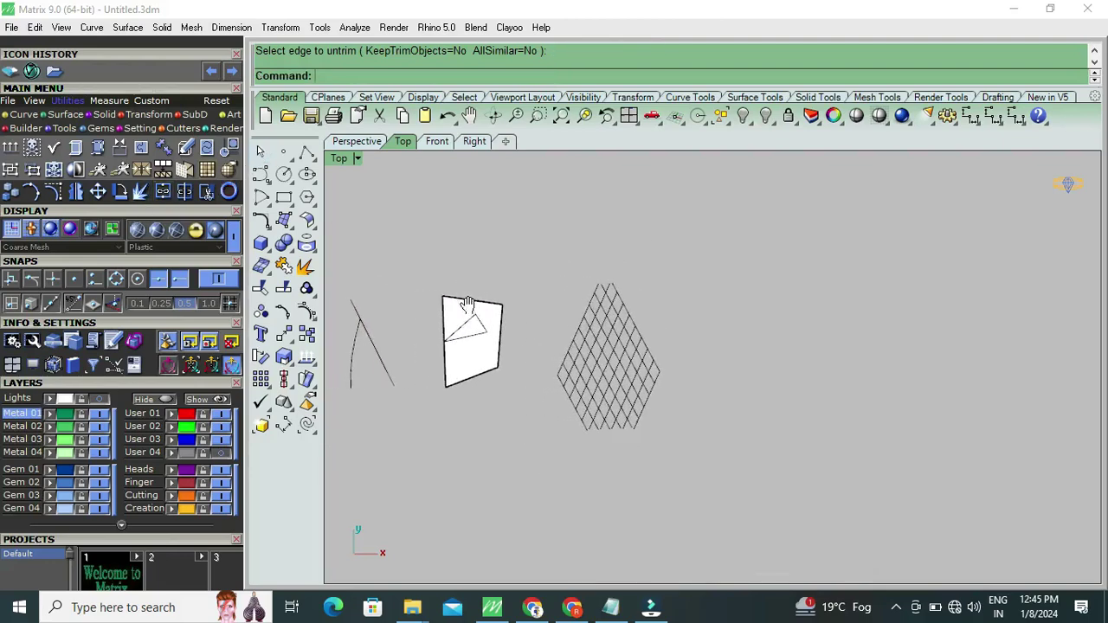
scroll(468, 313, up, 5)
click(473, 329)
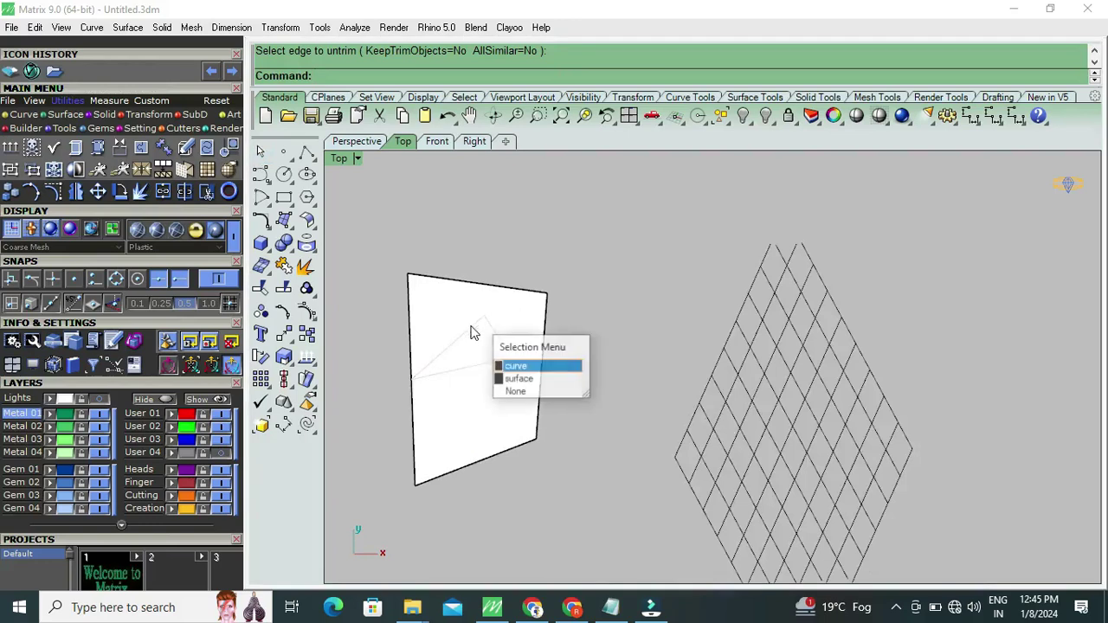
click(515, 367)
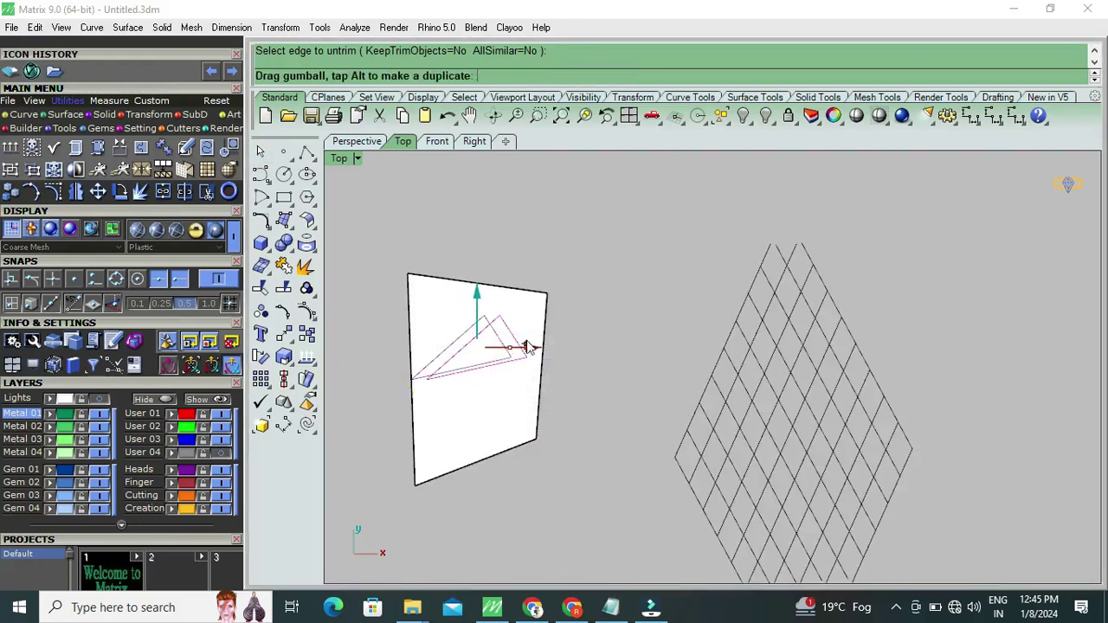
drag(528, 346, 530, 370)
click(566, 319)
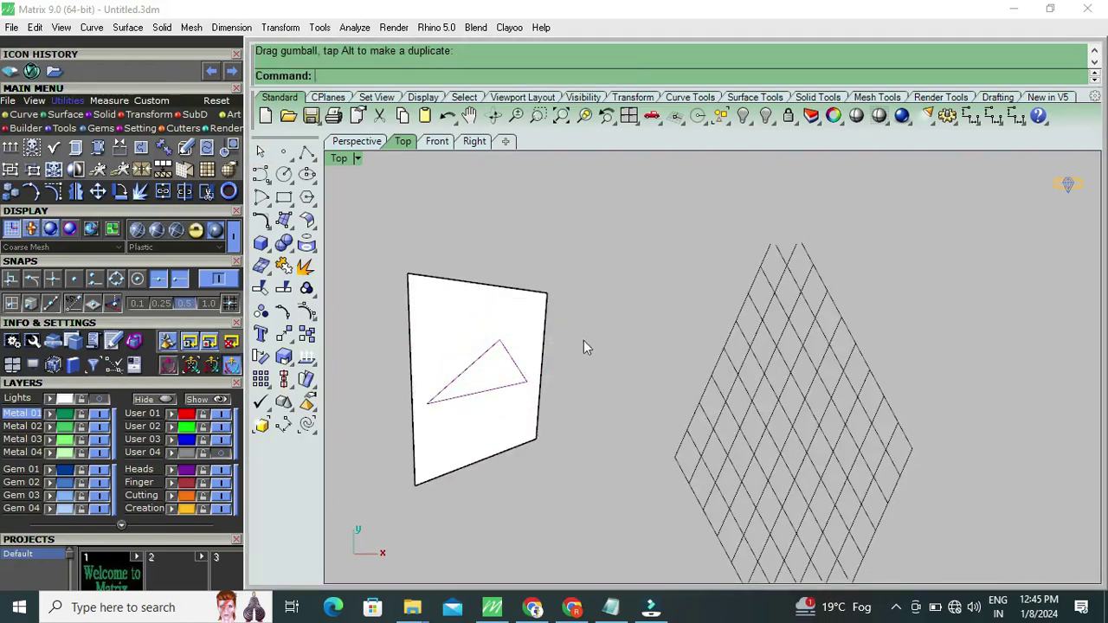
Trim the surface inside the moved triangle, cutting a new triangular hole
drag(583, 346, 508, 372)
click(261, 288)
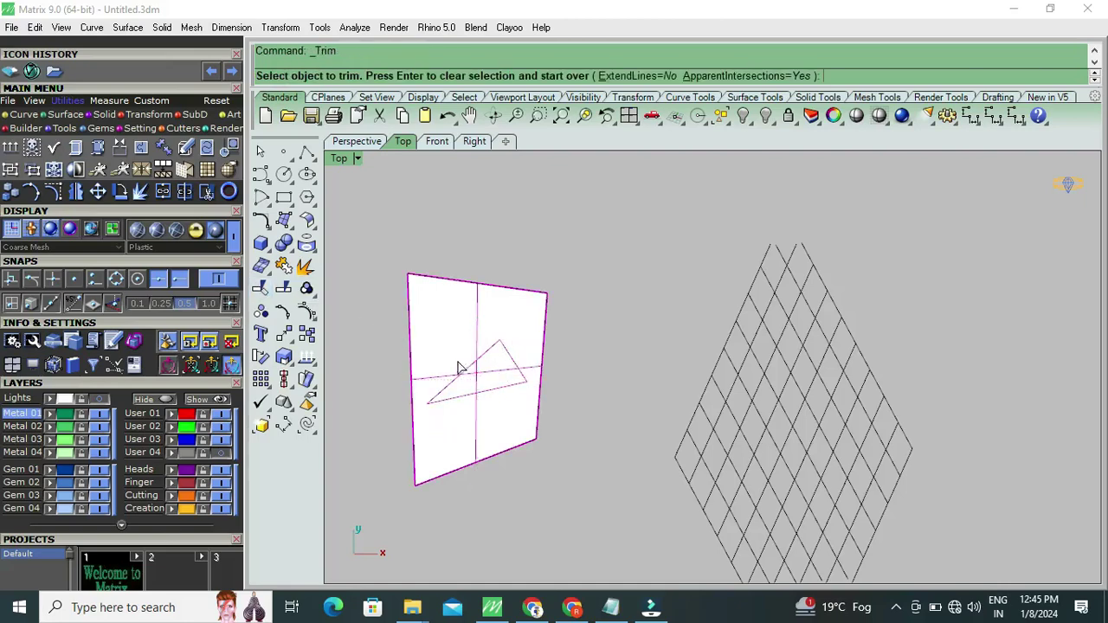
click(489, 372)
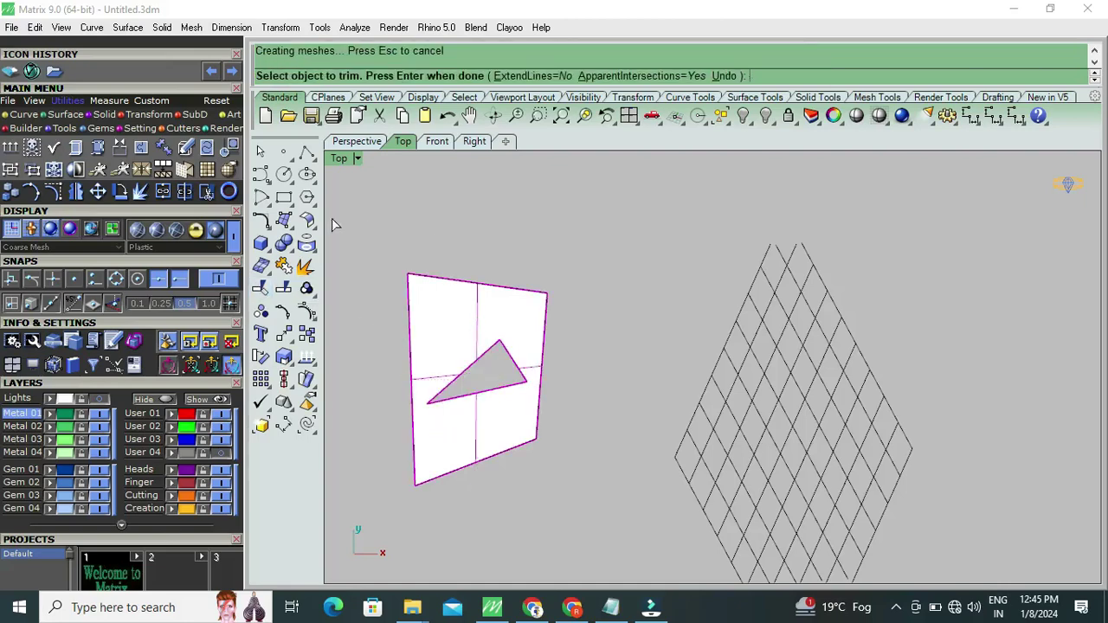
click(260, 152)
scroll(666, 370, down, 5)
scroll(667, 370, up, 2)
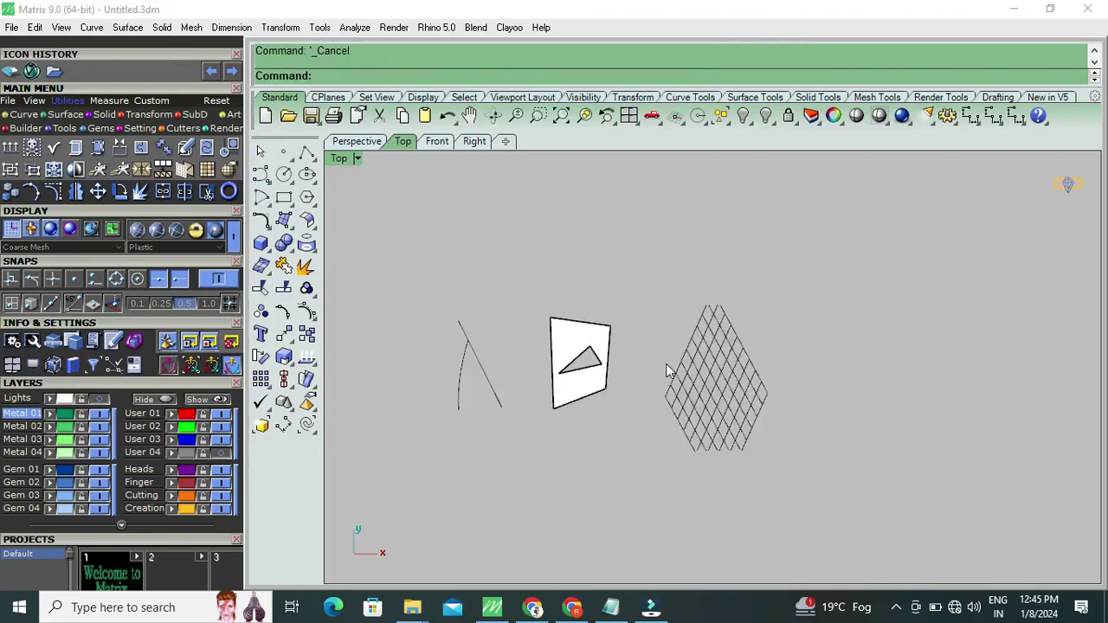
Restart Trim from the recent-commands list, then cancel it without trimming anything
right_click(333, 74)
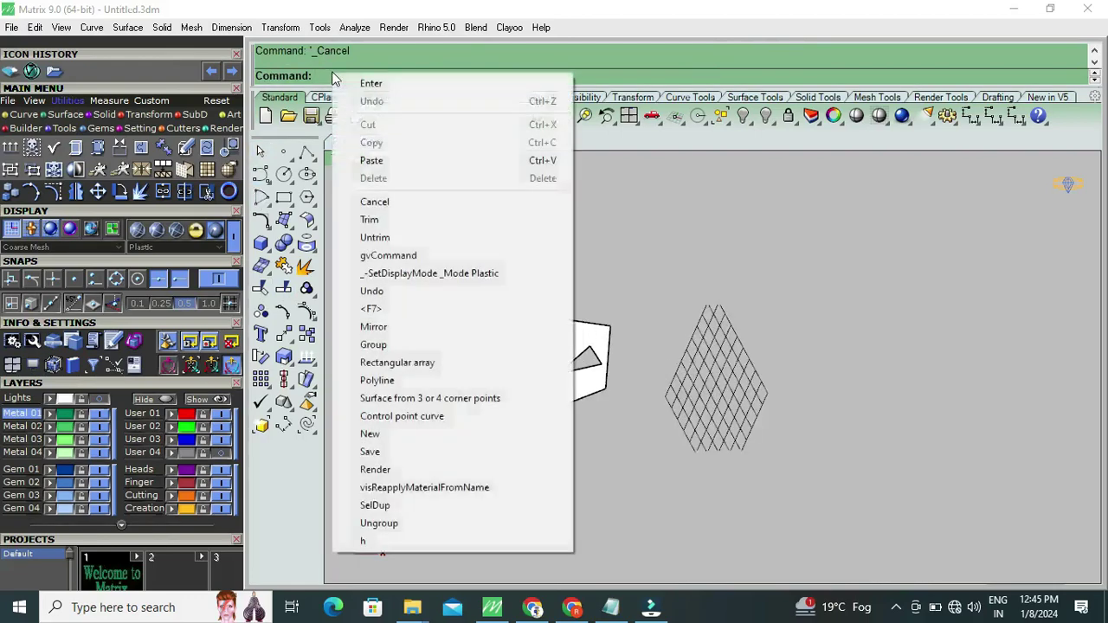
click(381, 220)
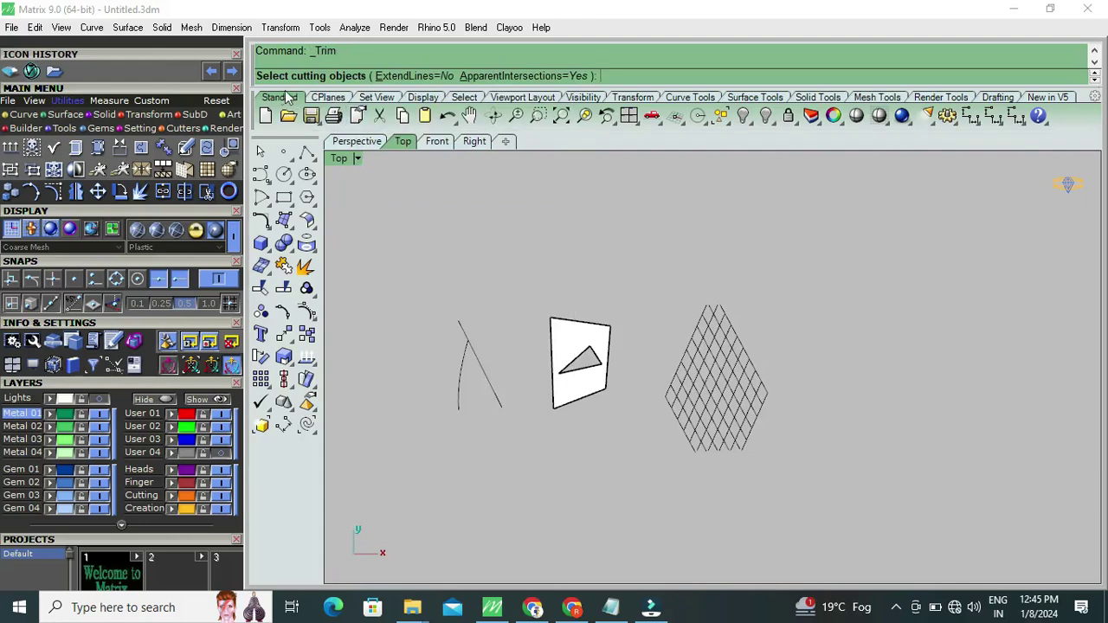
key(Escape)
scroll(390, 257, down, 3)
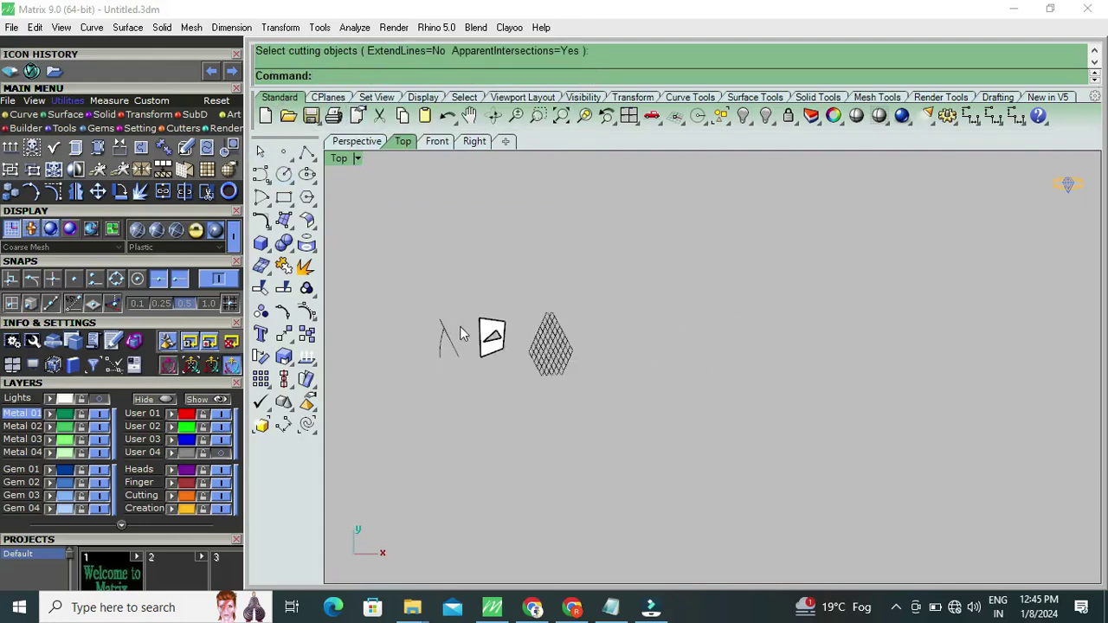
scroll(552, 293, up, 3)
scroll(591, 309, up, 2)
scroll(592, 313, down, 3)
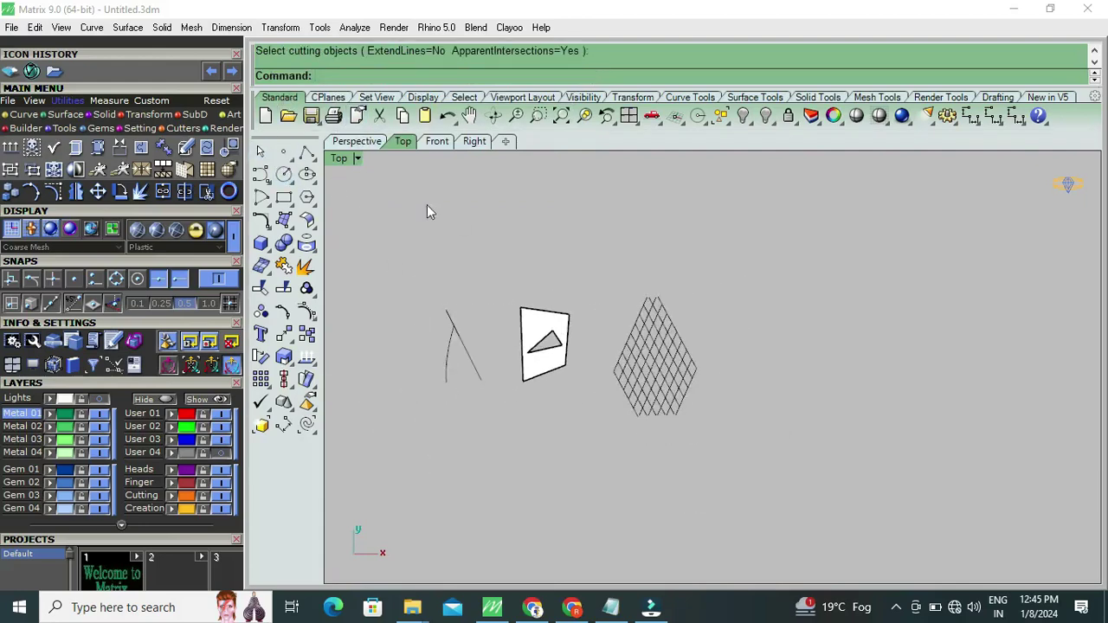
Orbit the Perspective view and preview the holed surface, curves and diamond grid shaded
click(378, 148)
right_drag(517, 254, 729, 163)
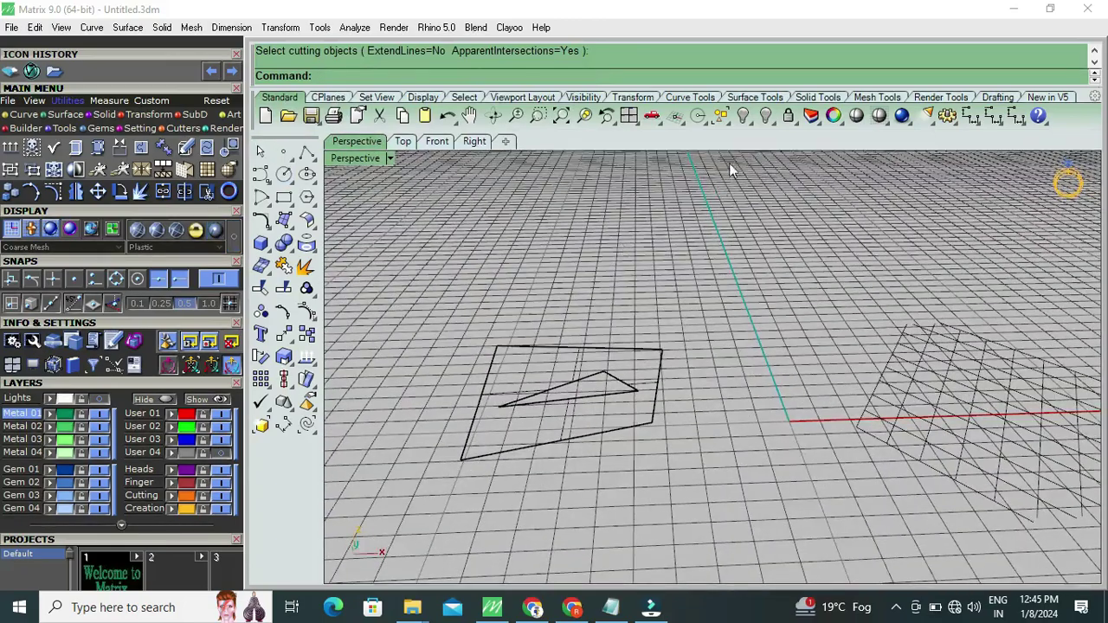
click(879, 115)
mouse_move(695, 329)
right_down()
mouse_move(693, 487)
mouse_move(722, 242)
mouse_move(705, 428)
mouse_move(681, 404)
right_up()
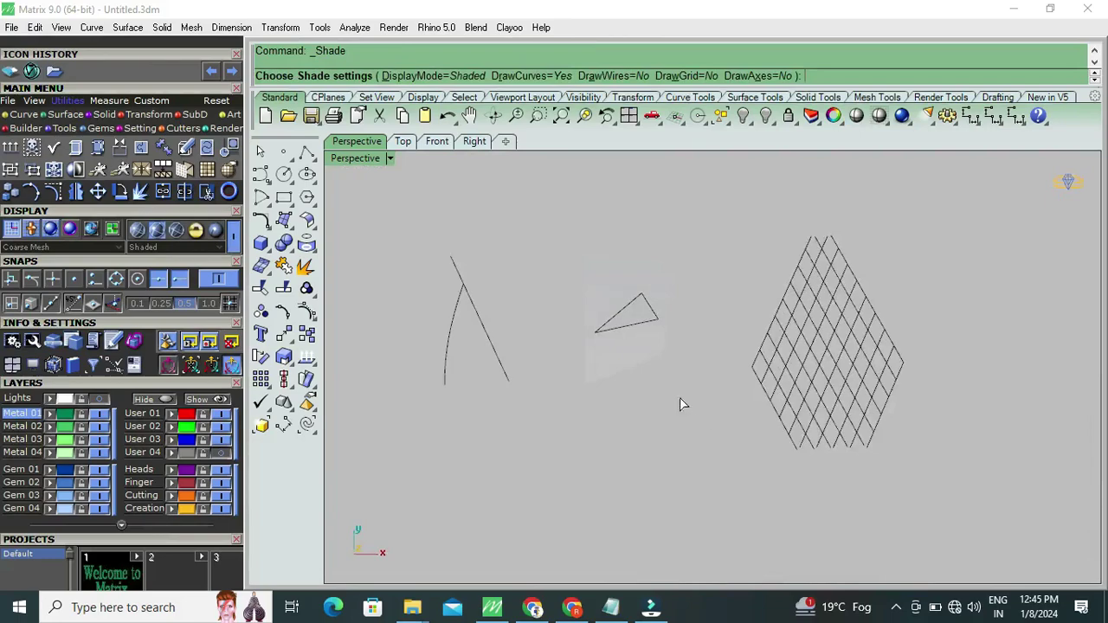
scroll(589, 315, up, 3)
key(Escape)
scroll(505, 315, down, 2)
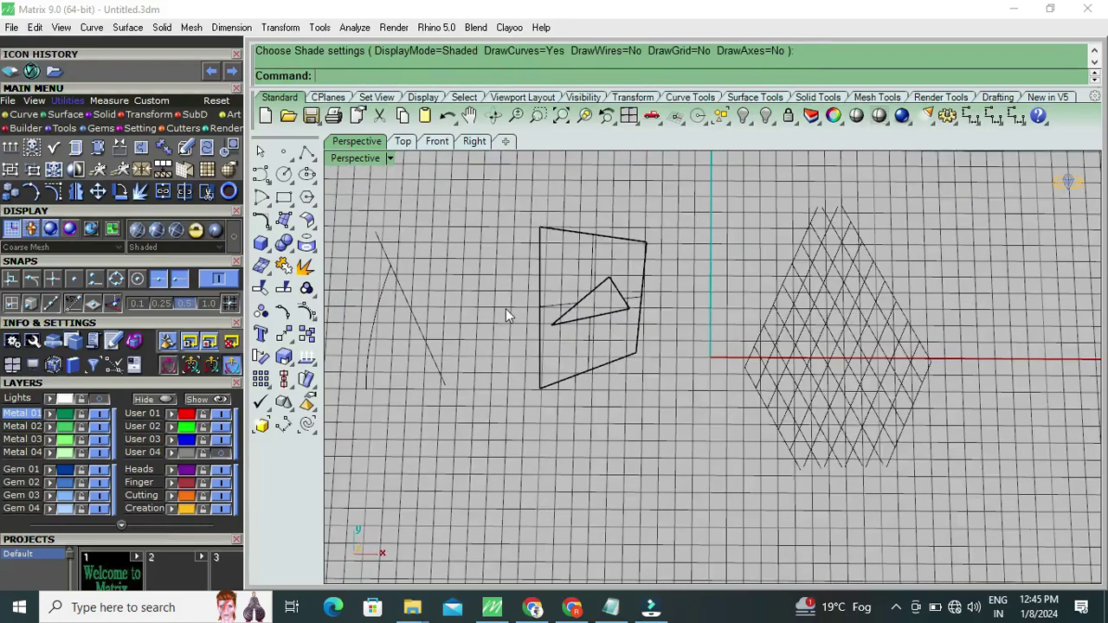